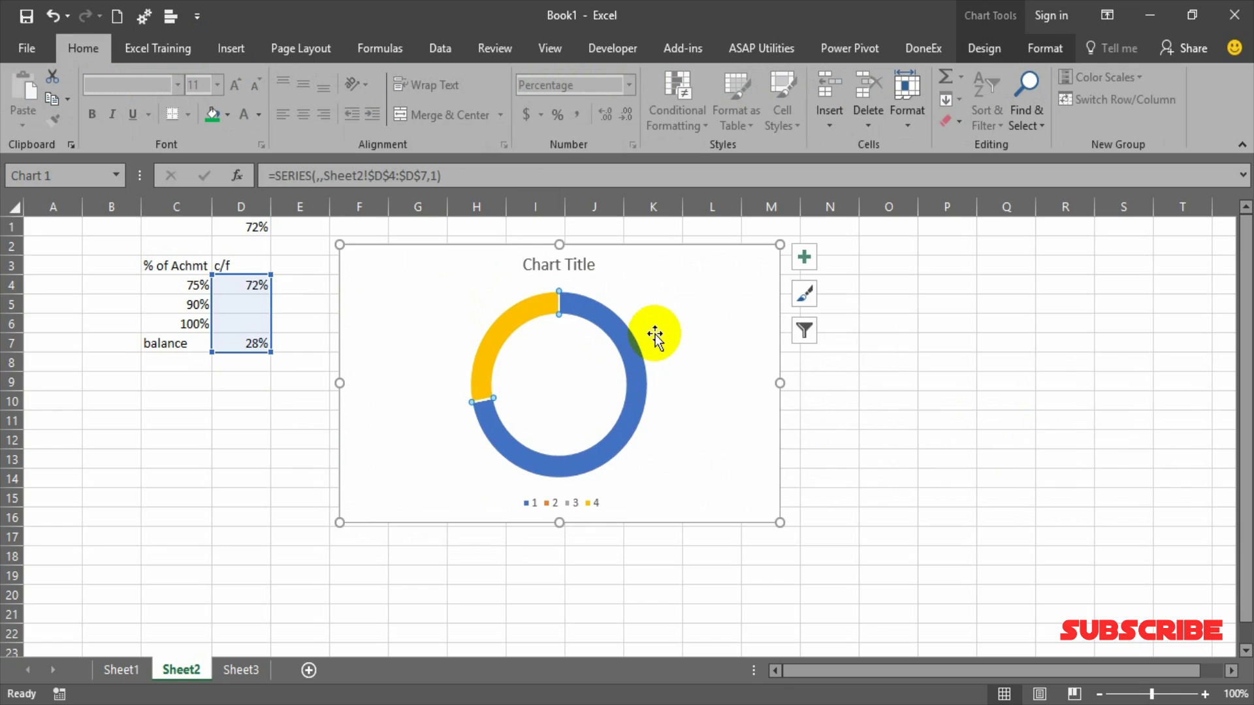
Step: Fill the 72% doughnut segment with a dark red gradient
click(1044, 48)
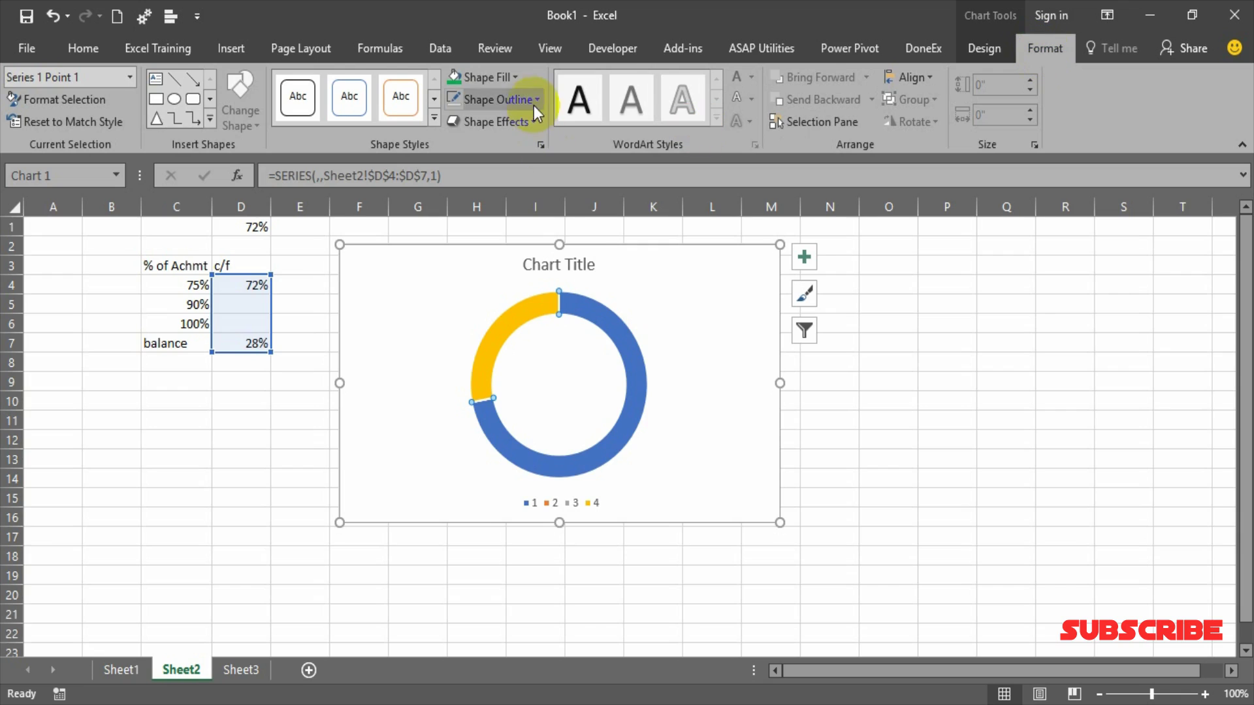
click(485, 77)
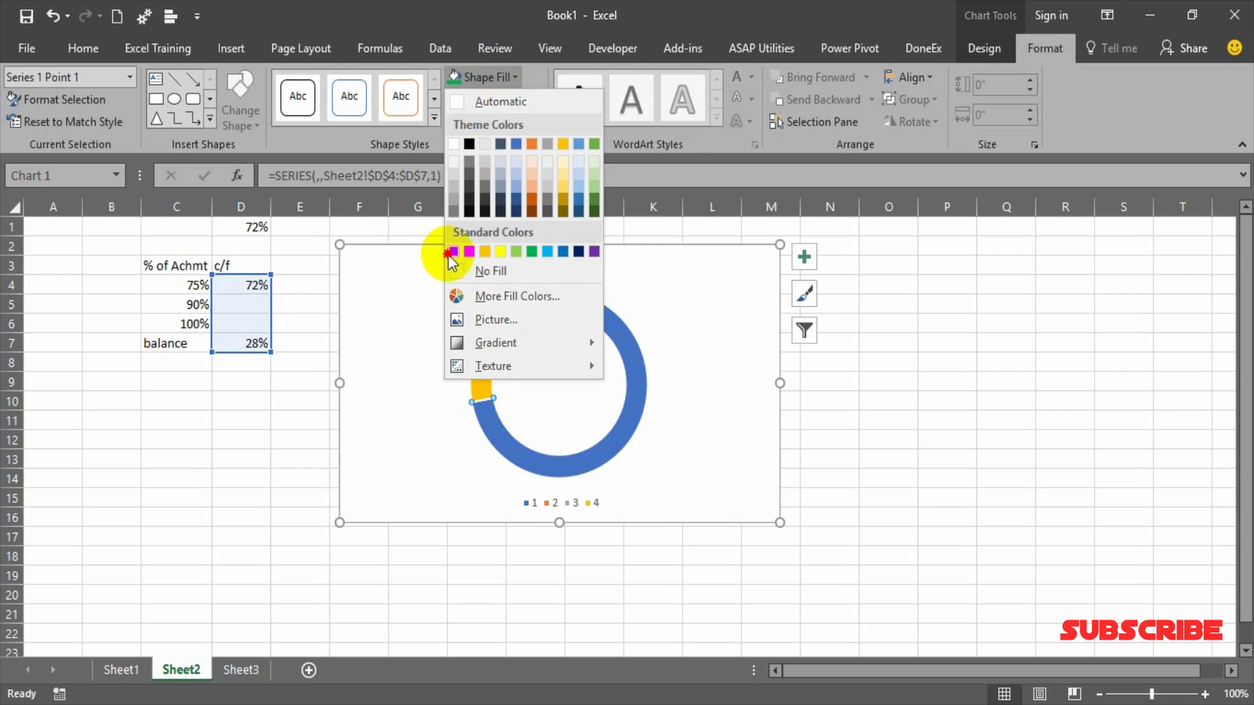
click(452, 253)
click(513, 78)
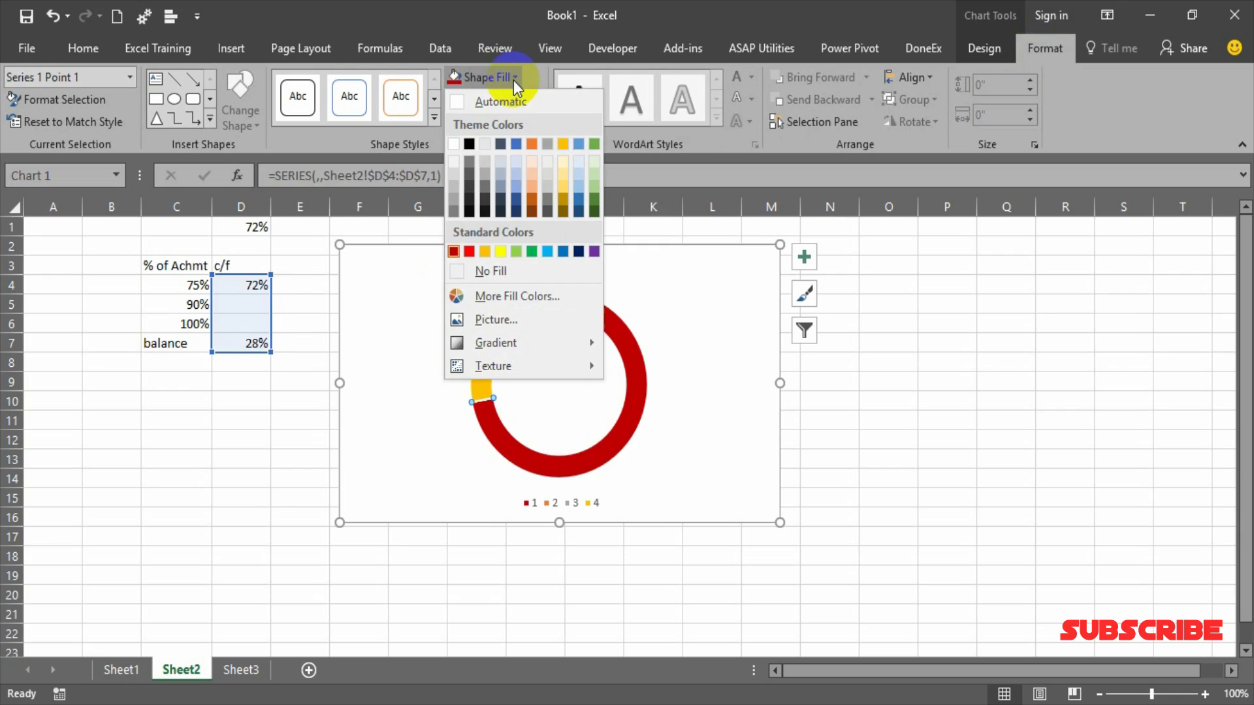
mouse_move(520, 348)
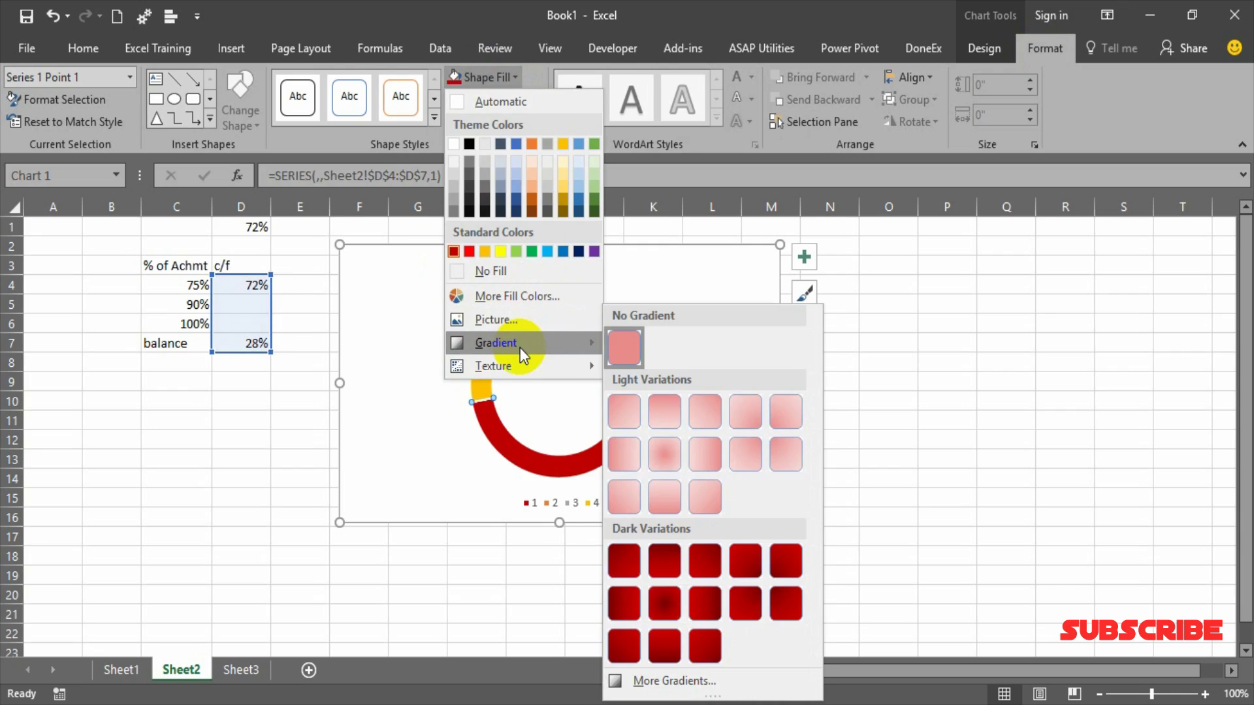
click(625, 647)
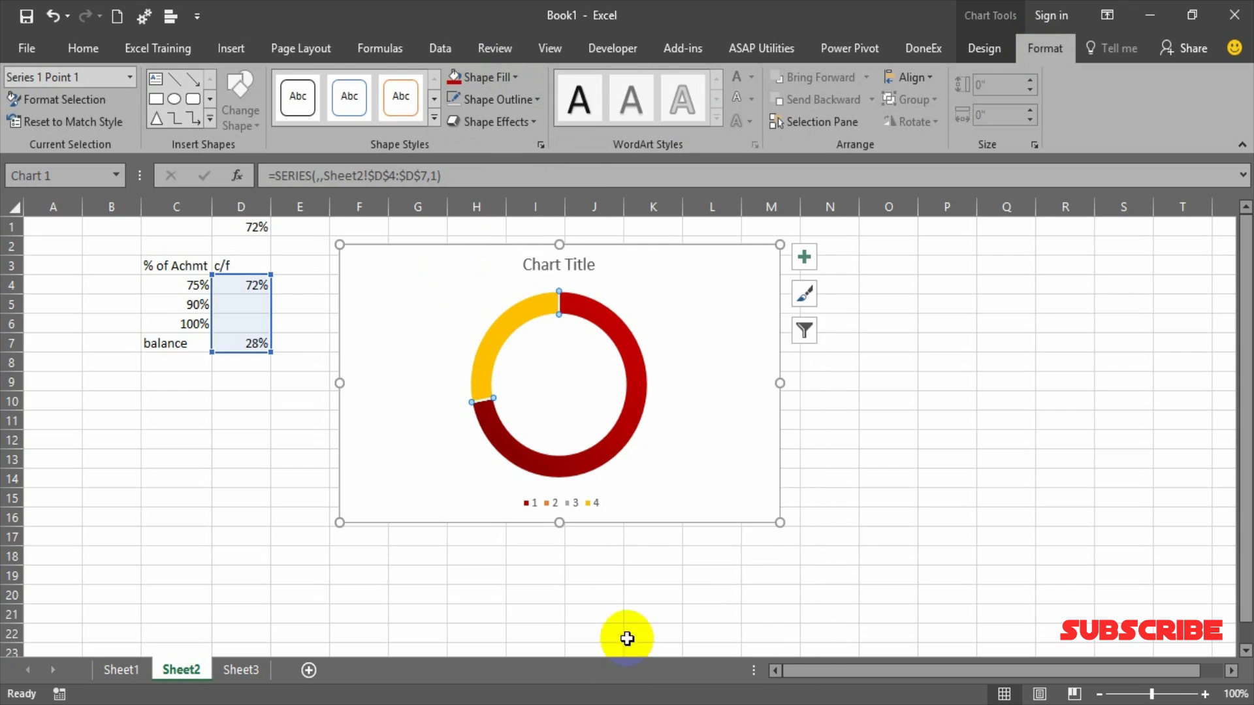
Step: Add an orange glow around the 72% segment
click(507, 121)
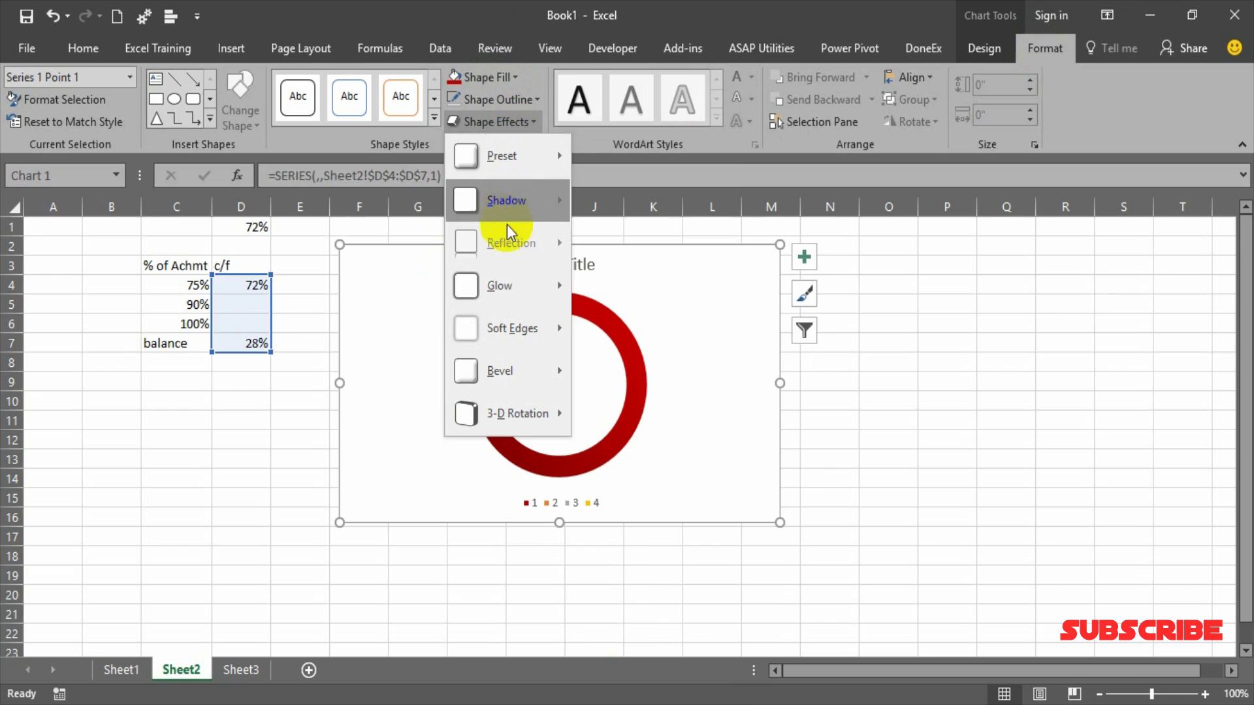
mouse_move(508, 281)
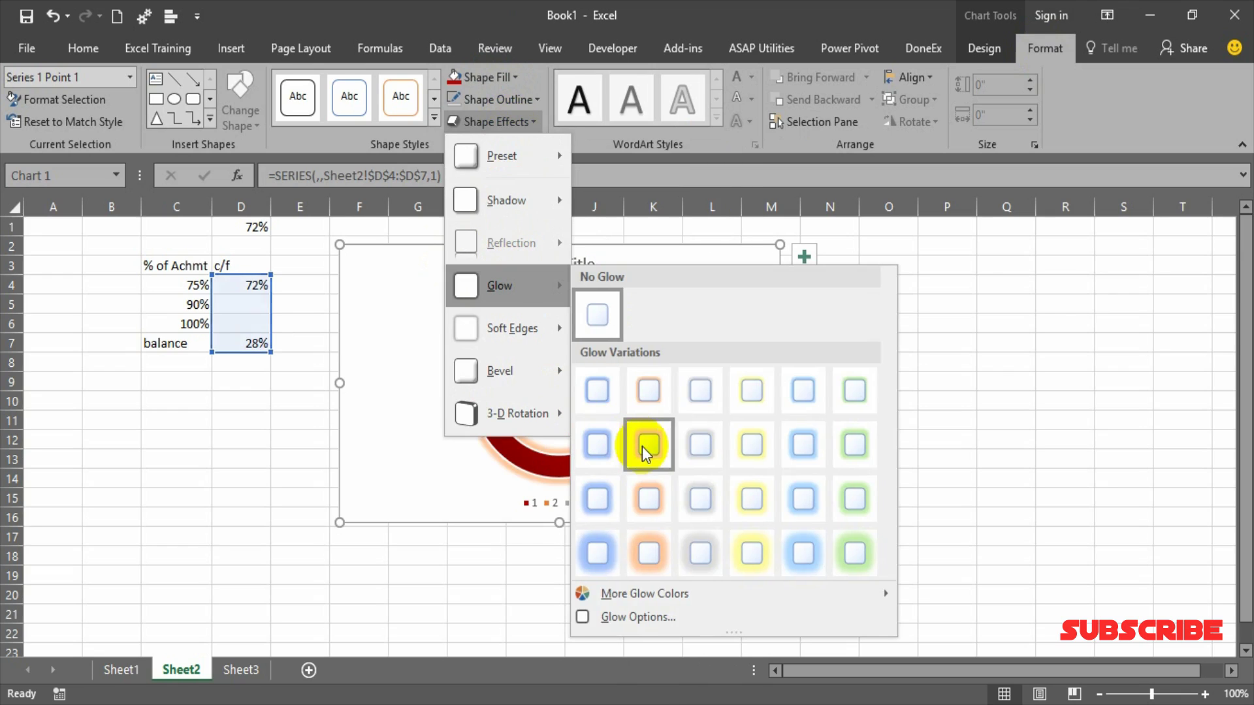
click(645, 448)
click(1074, 480)
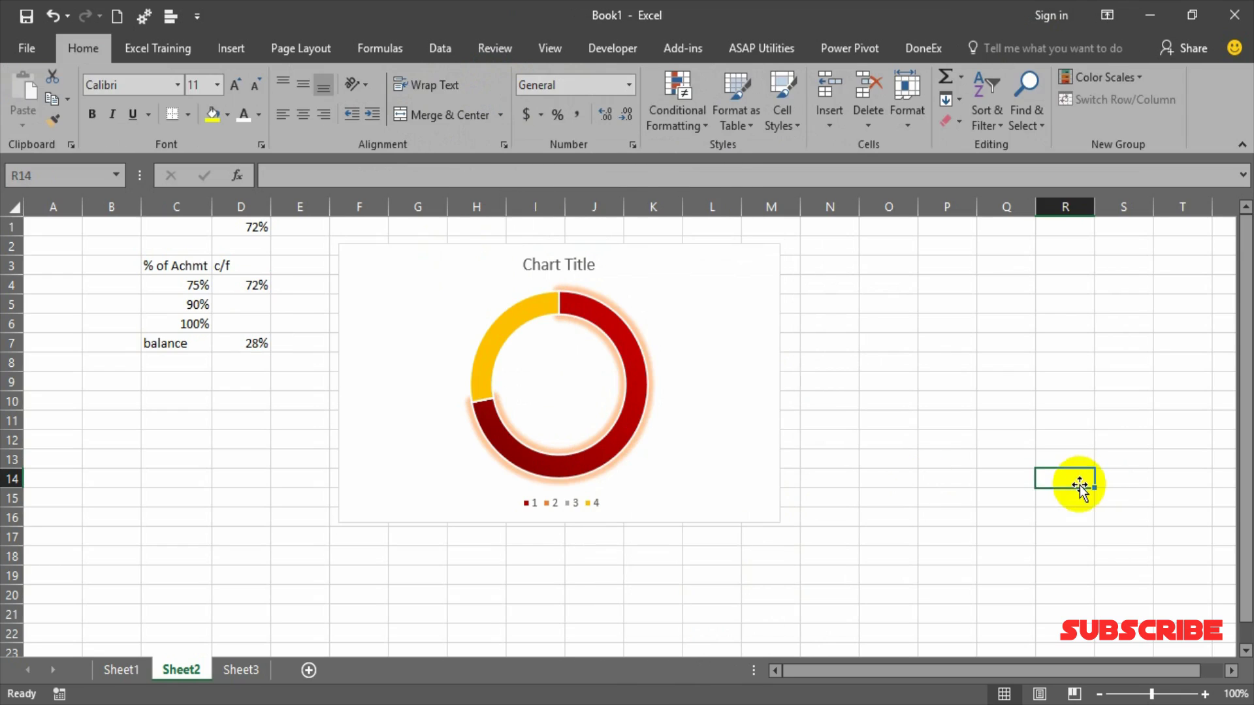
Step: Apply an outline colour to the 72% doughnut segment
click(626, 344)
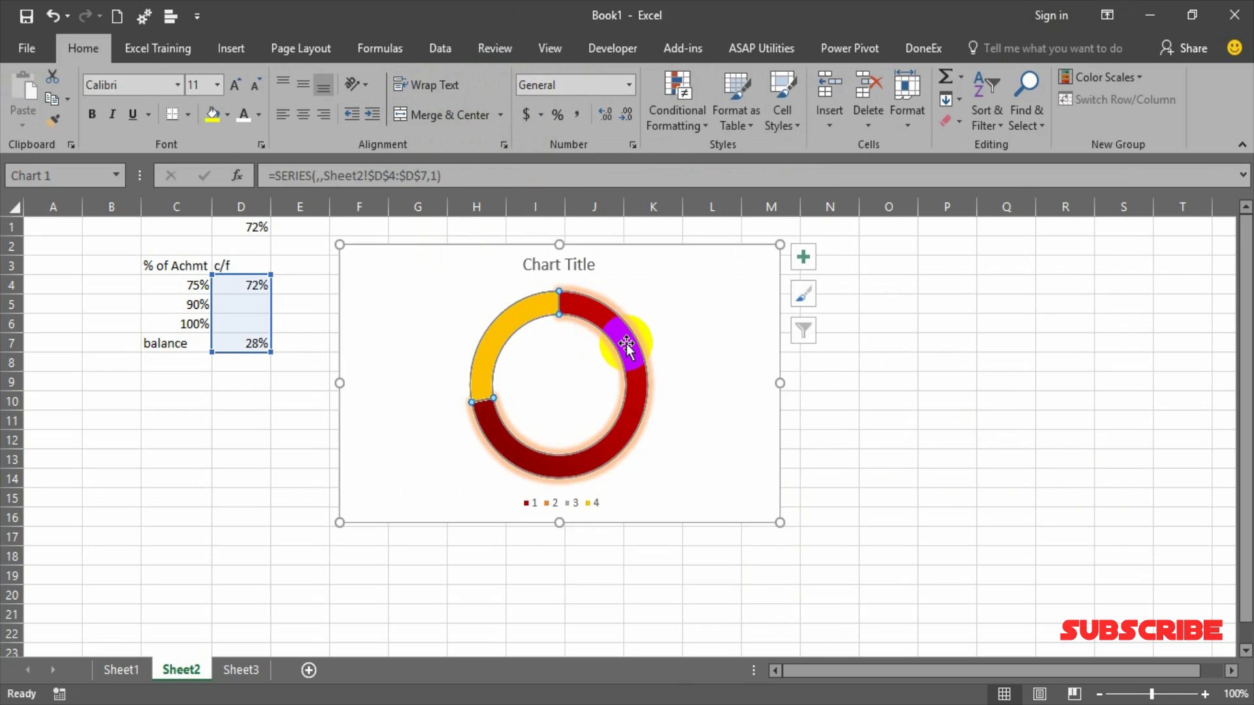
click(626, 345)
click(526, 105)
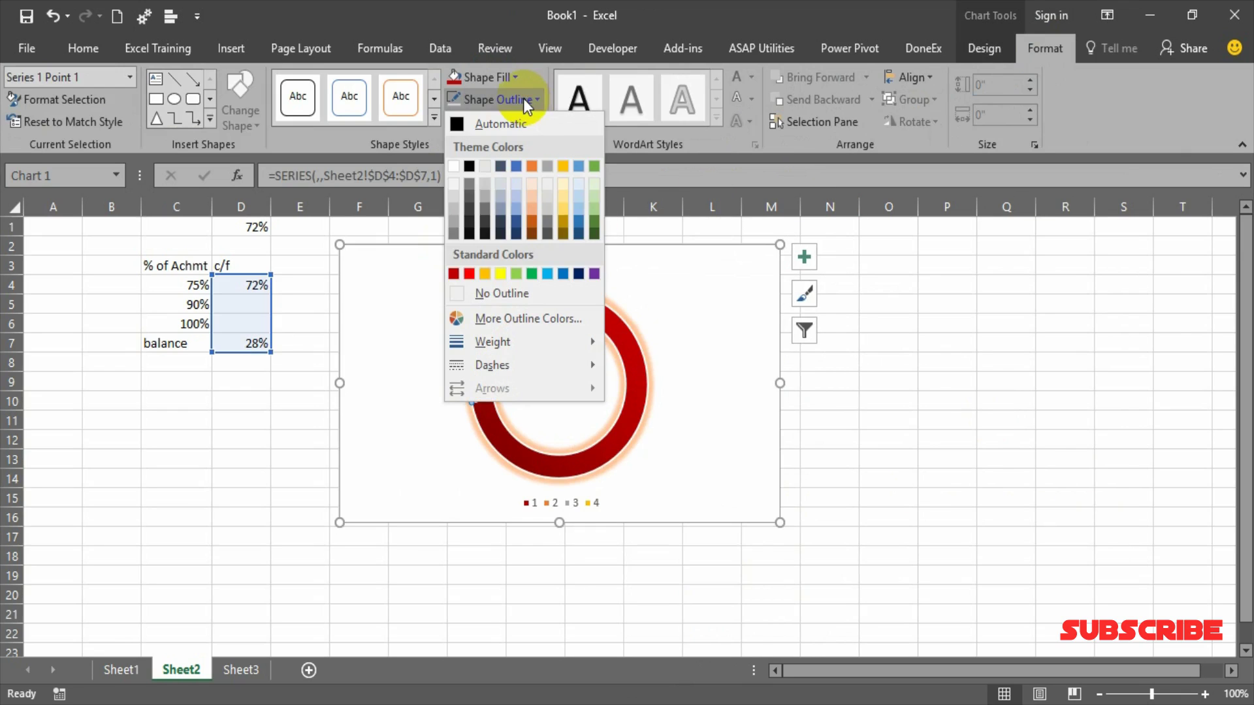
click(473, 289)
click(965, 439)
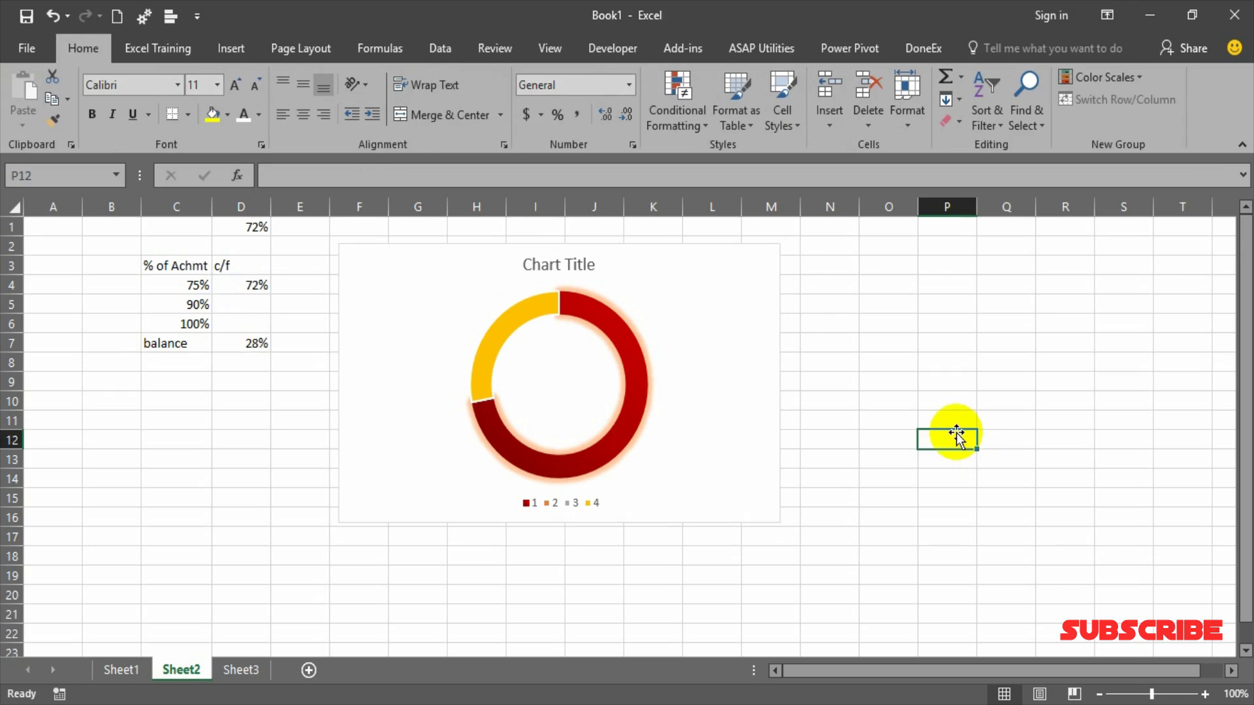
Step: Give the yellow balance segment a thin grey outline and no fill
click(495, 344)
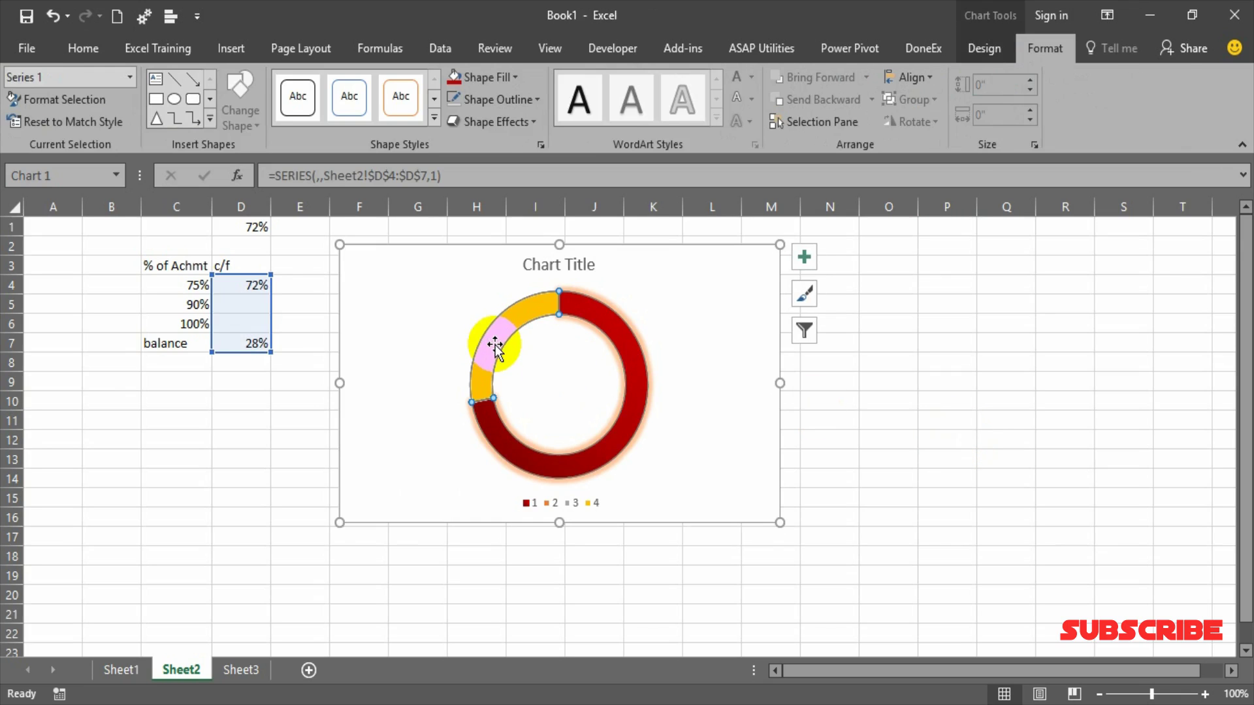
click(495, 344)
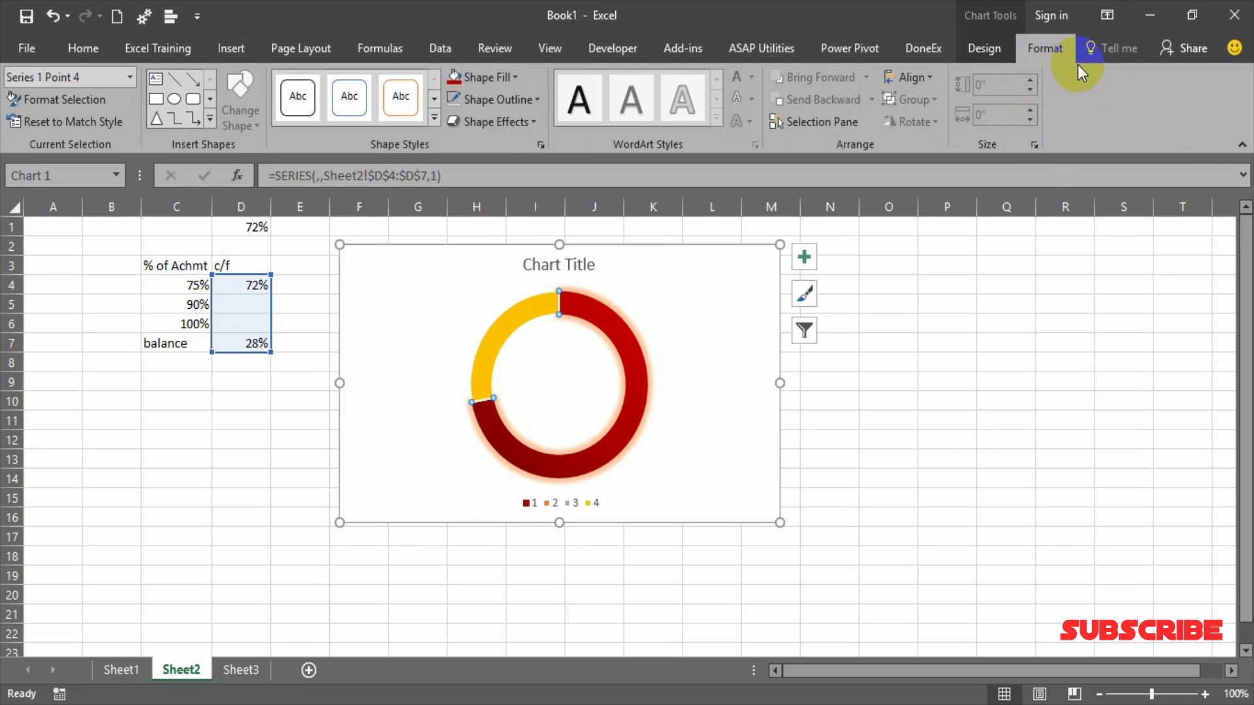
click(504, 77)
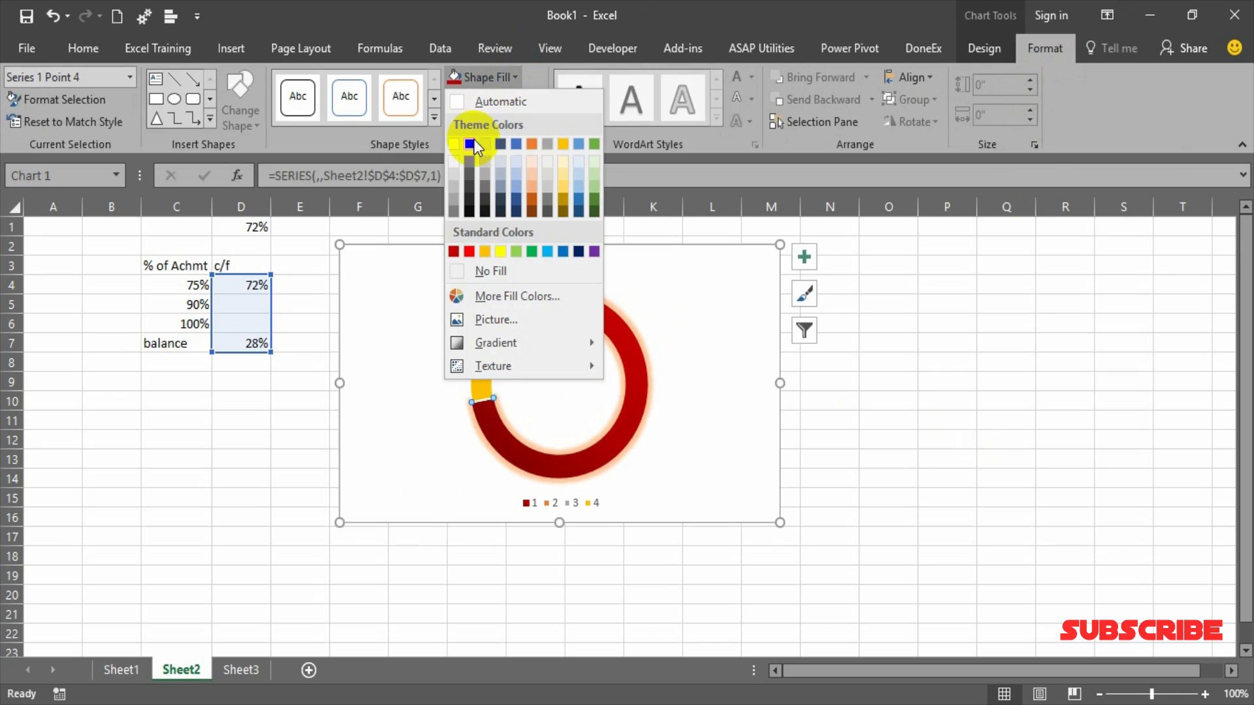
click(454, 171)
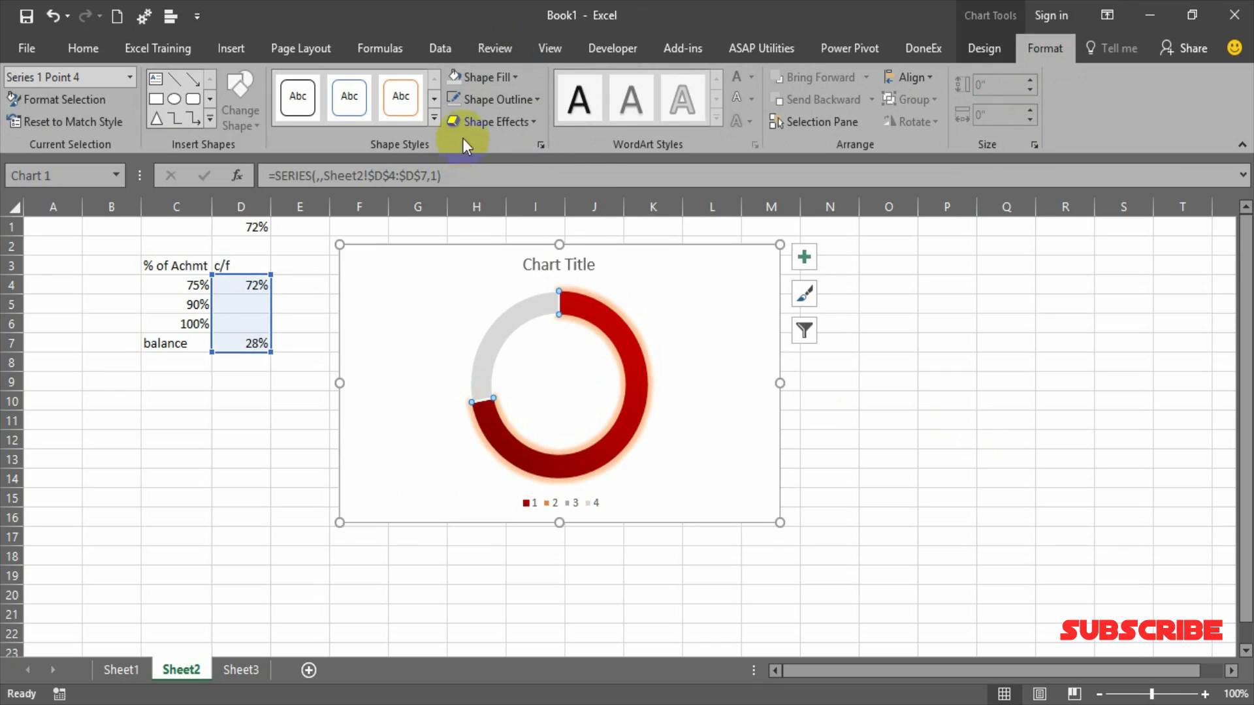
click(493, 100)
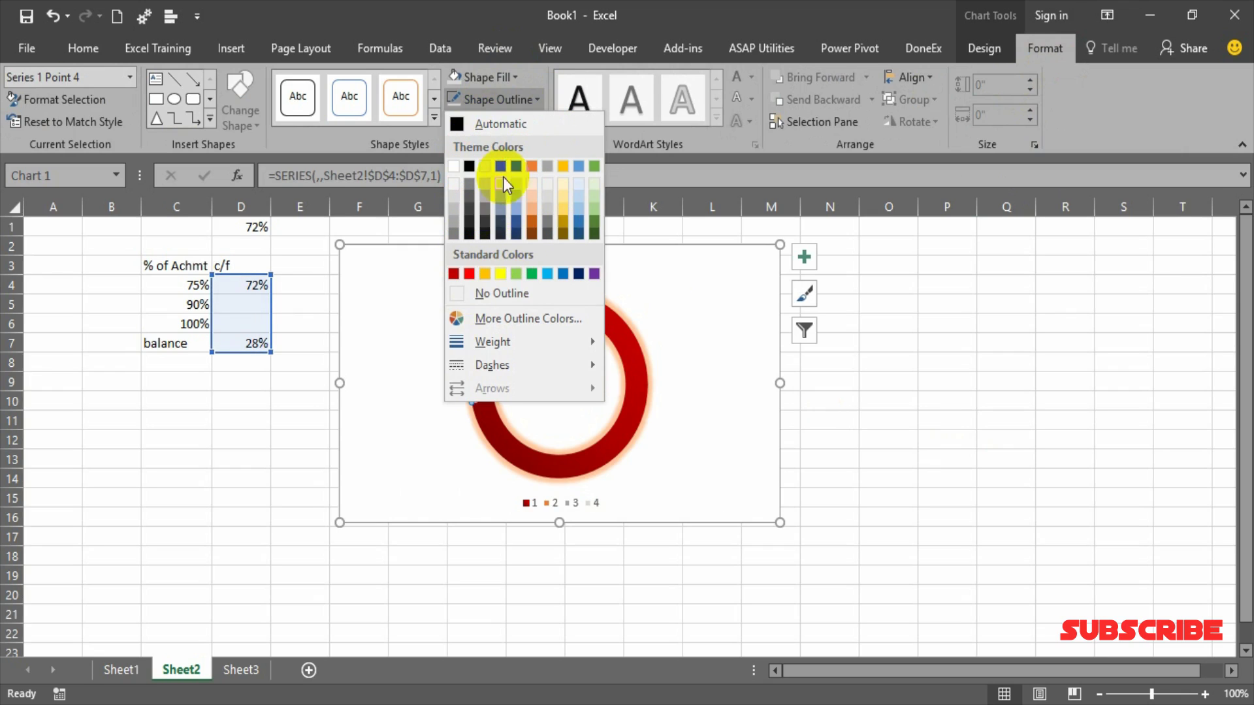
click(455, 194)
click(507, 81)
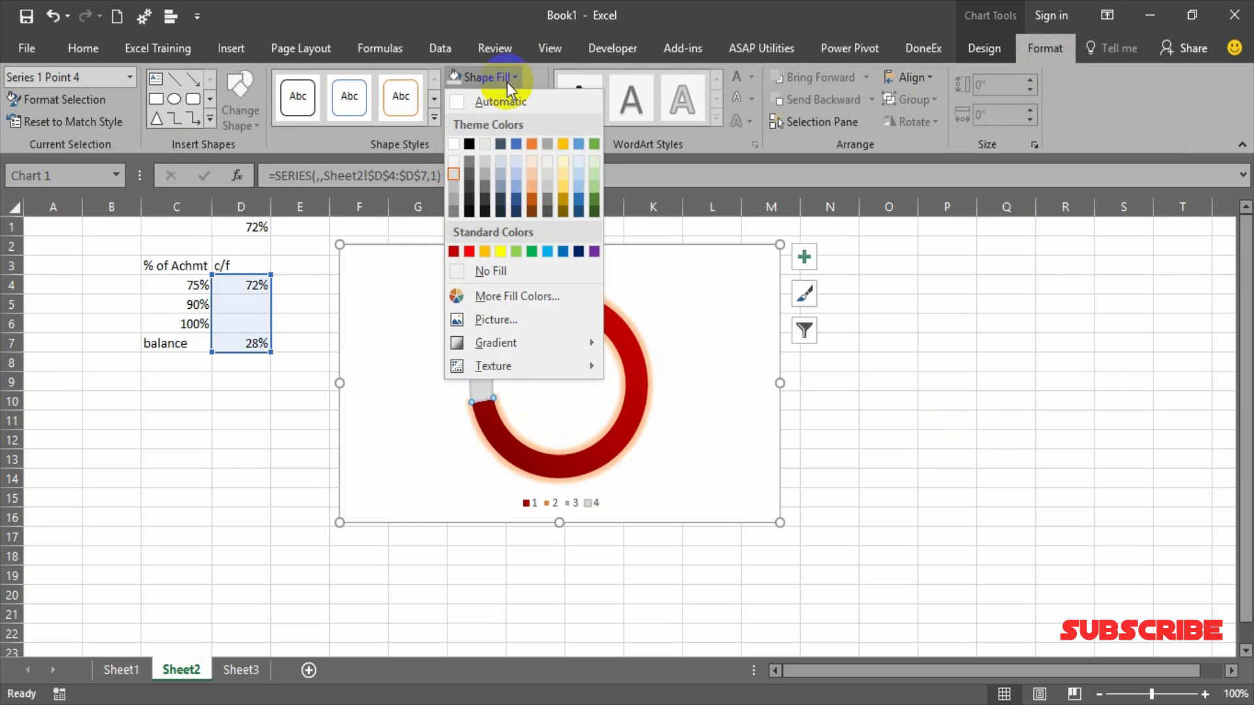
click(472, 269)
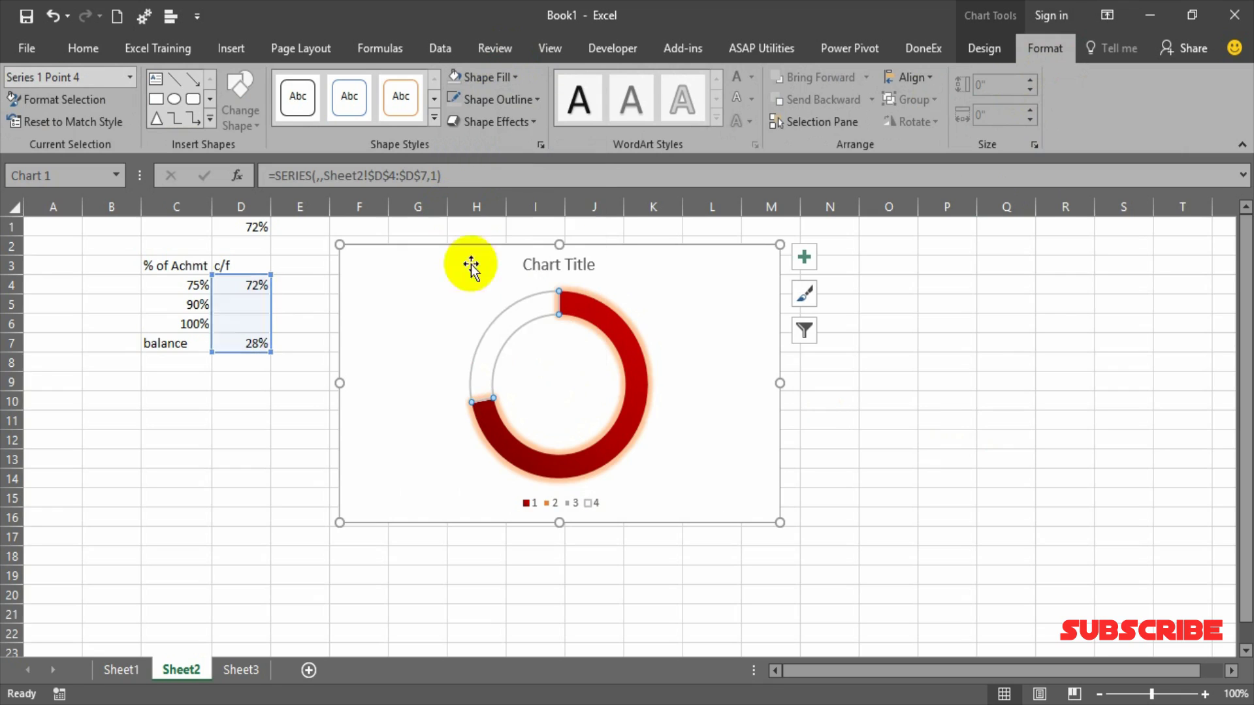
click(876, 407)
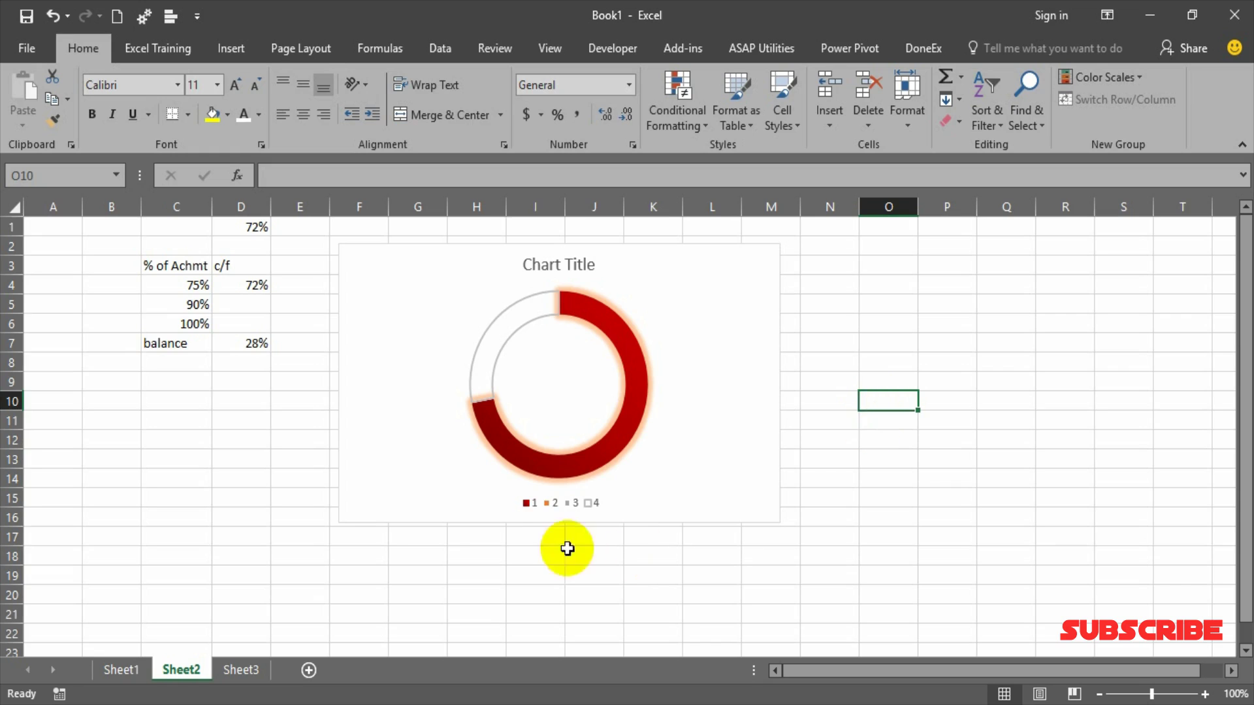
Step: Delete the chart's legend and title
click(528, 504)
key(Delete)
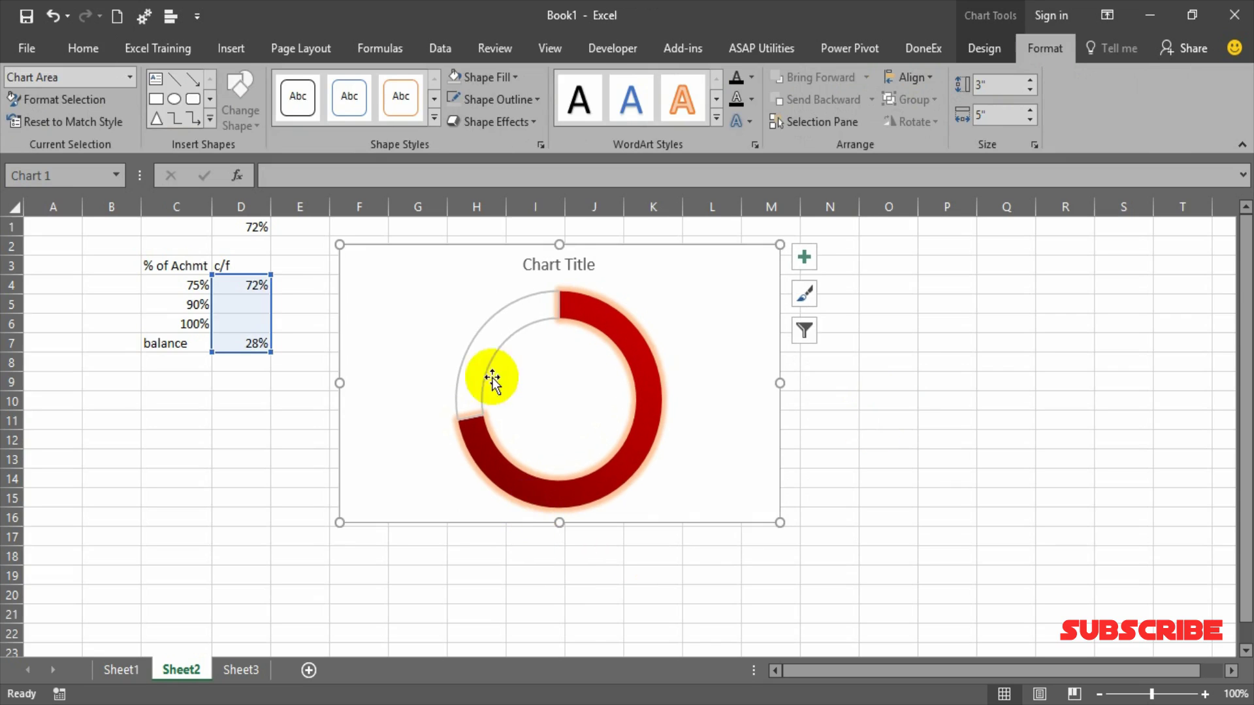
click(560, 265)
key(Delete)
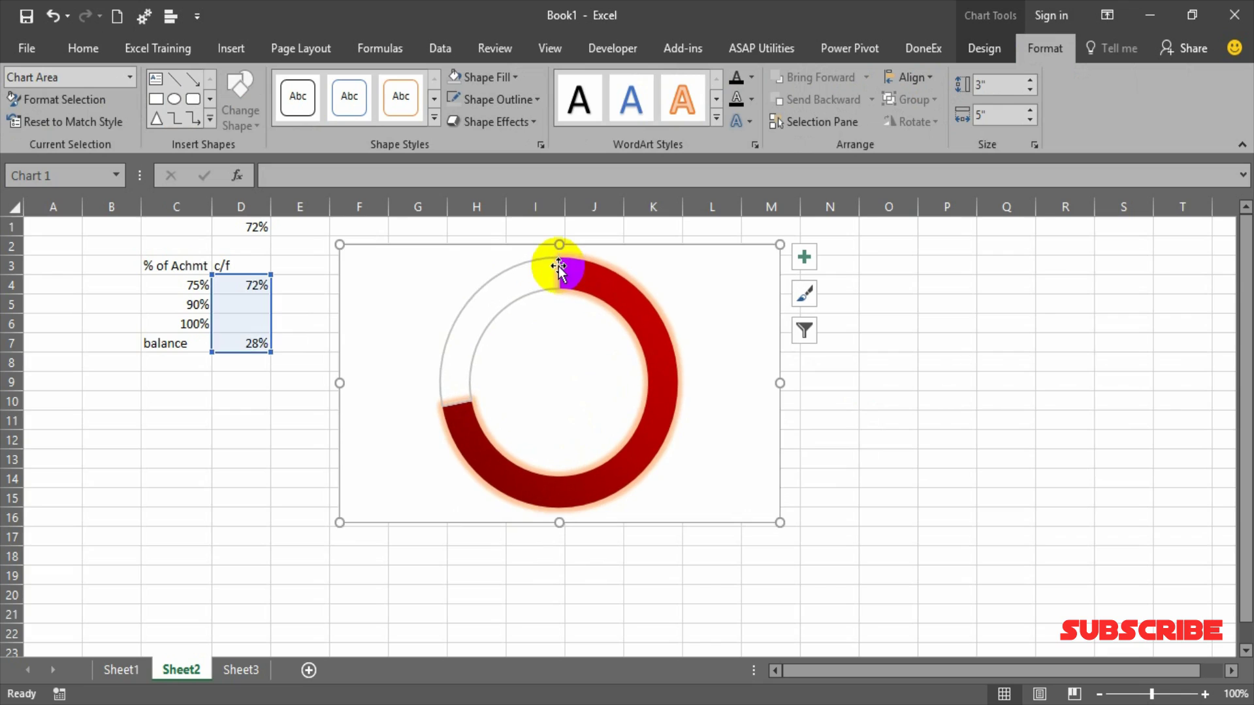
click(877, 458)
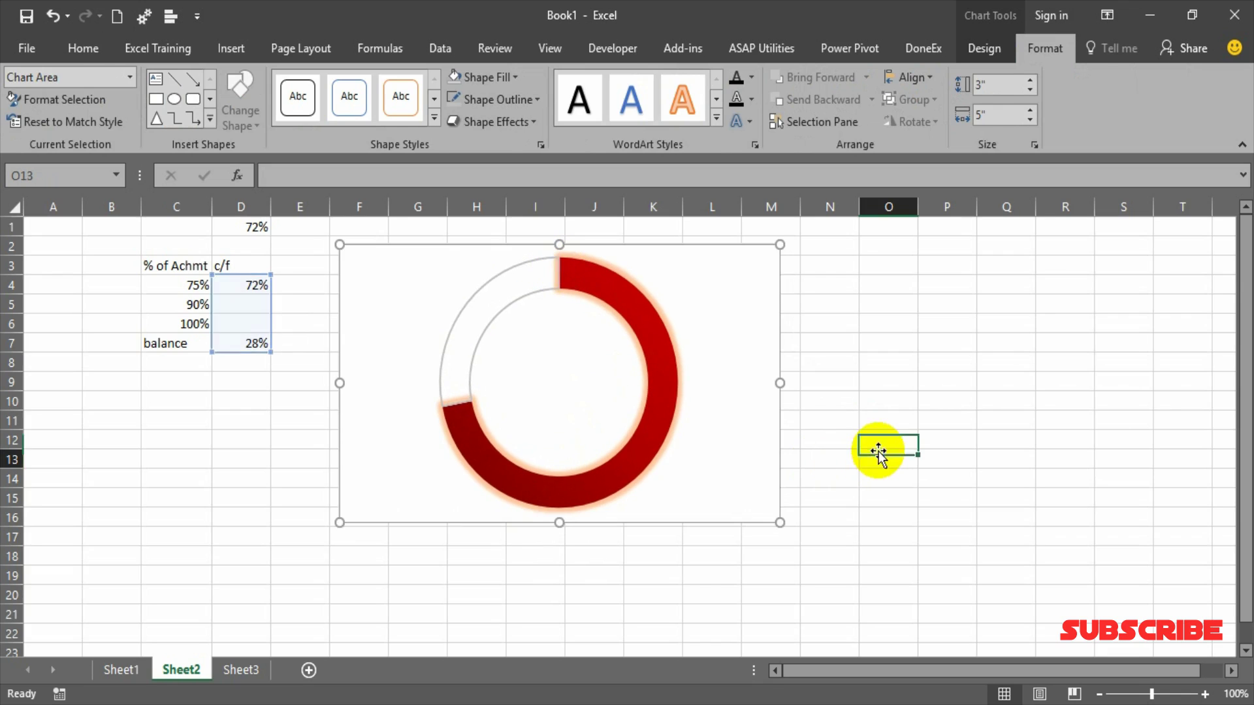
Step: Change D1 to 80% so the doughnut shows an 80% ring
click(248, 222)
text(80)
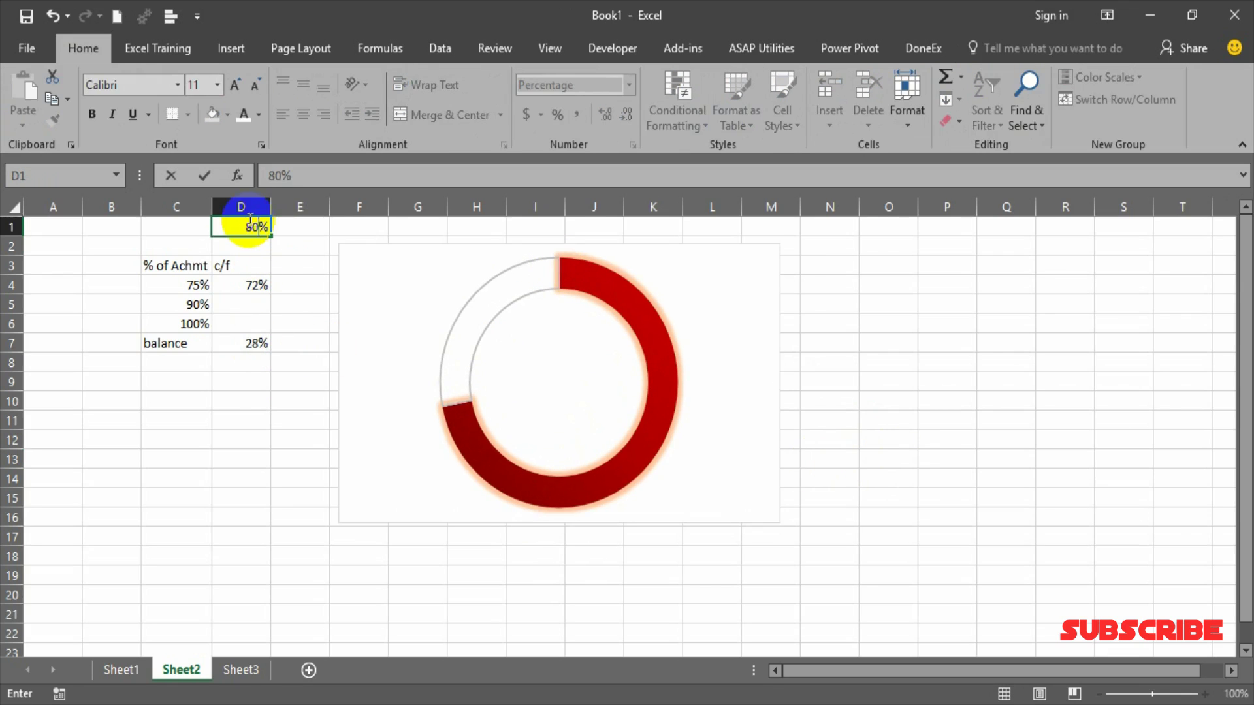
key(Return)
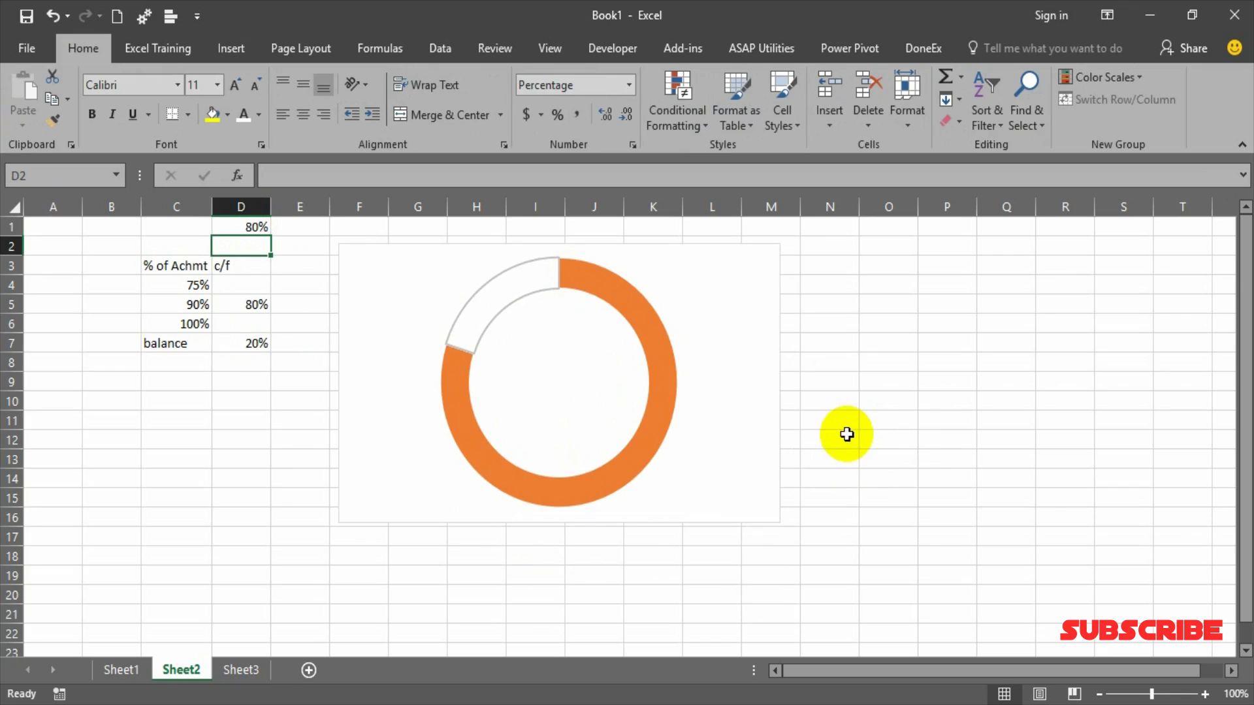
click(671, 384)
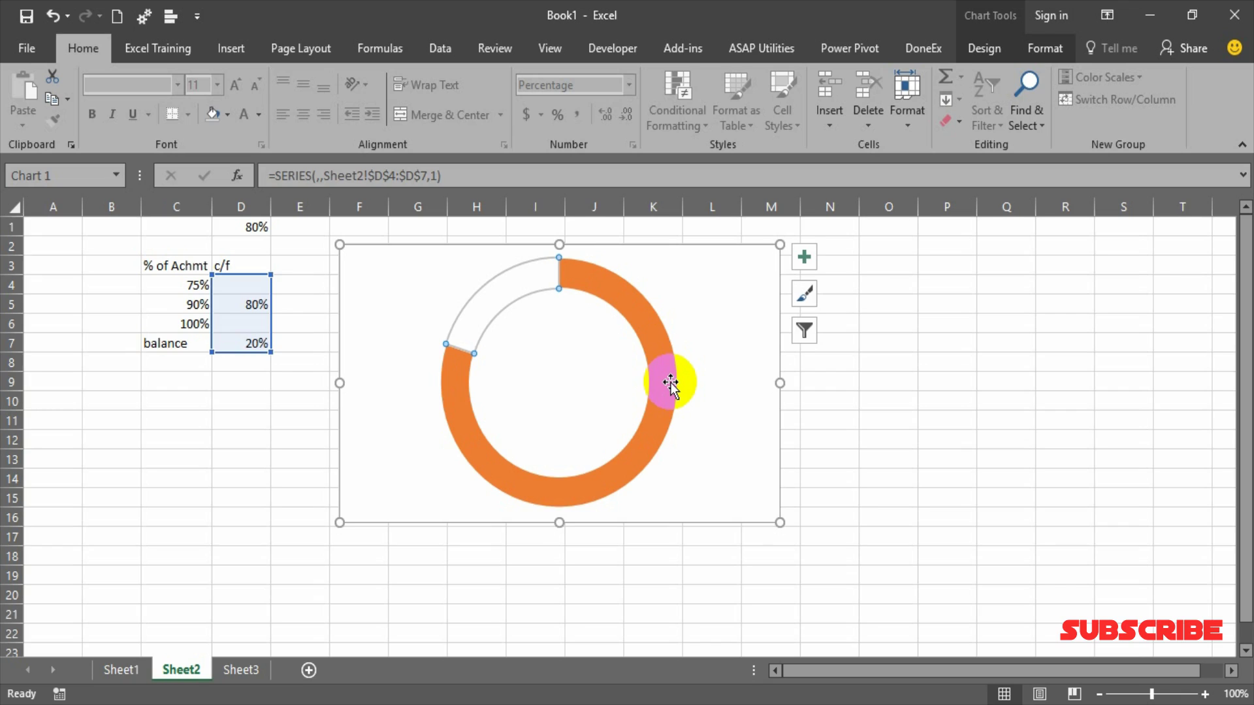
Step: Fill the 80% ring segment with a dark gold gradient
click(1027, 92)
click(1056, 51)
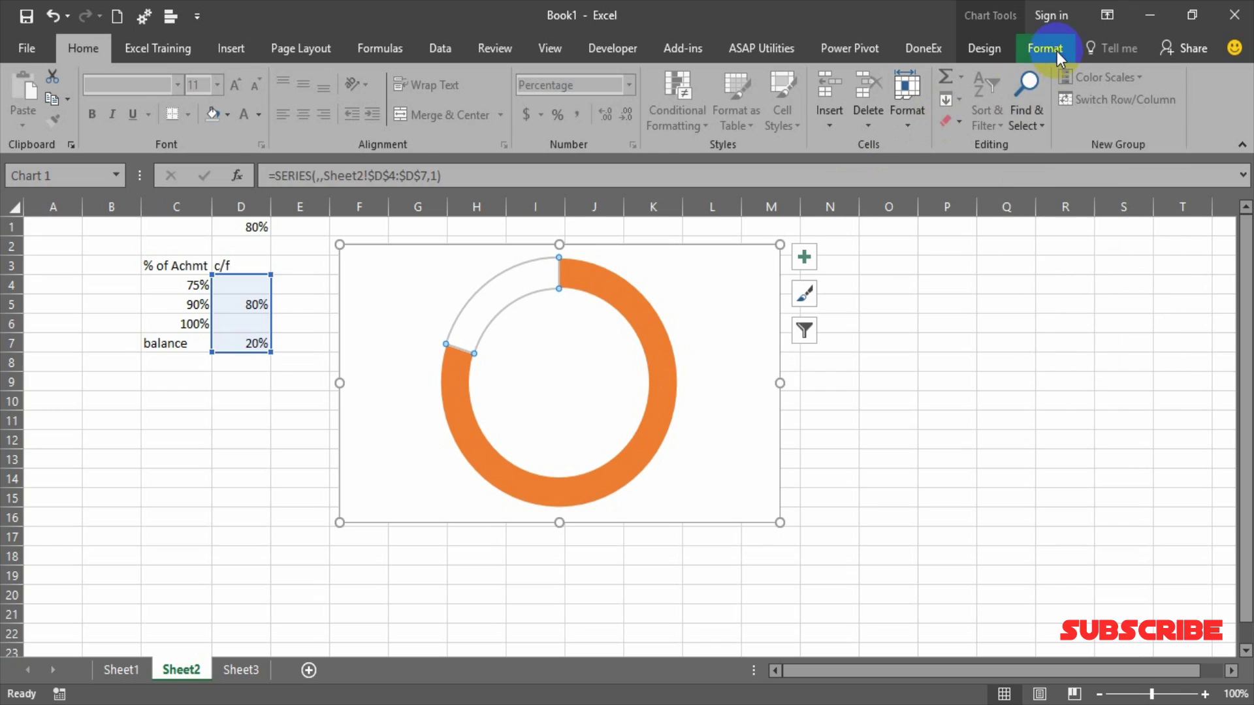
click(513, 77)
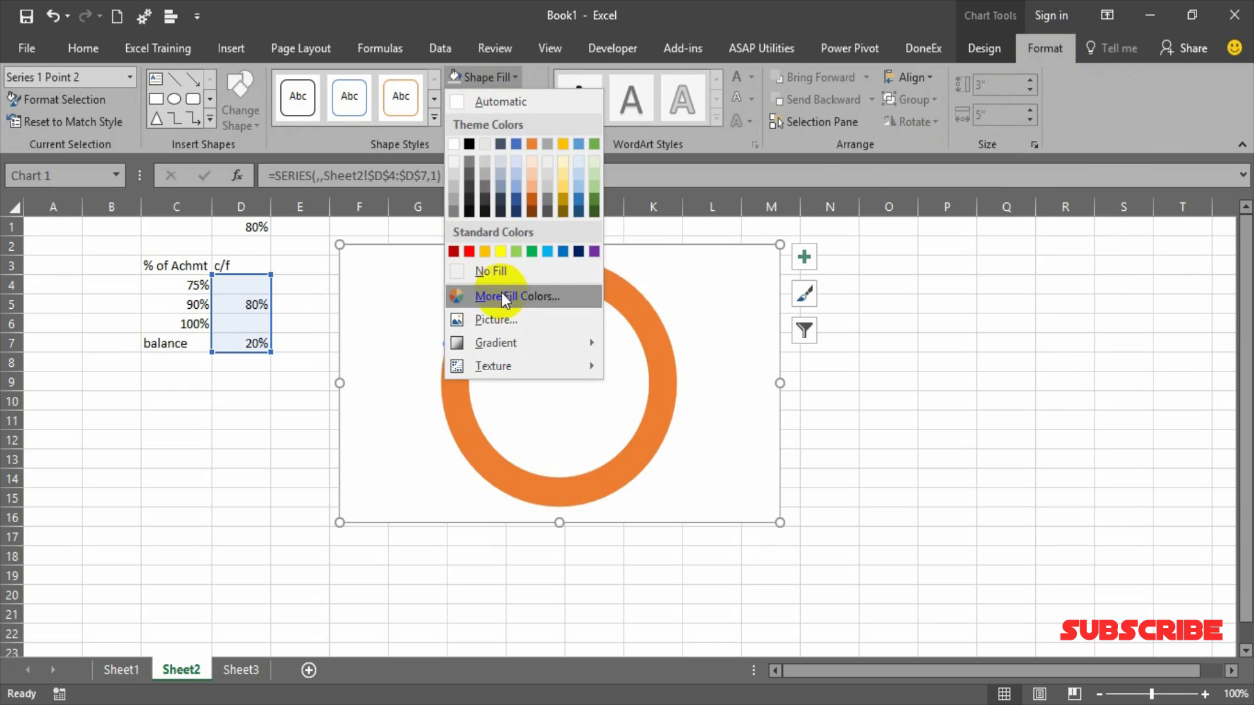
click(487, 254)
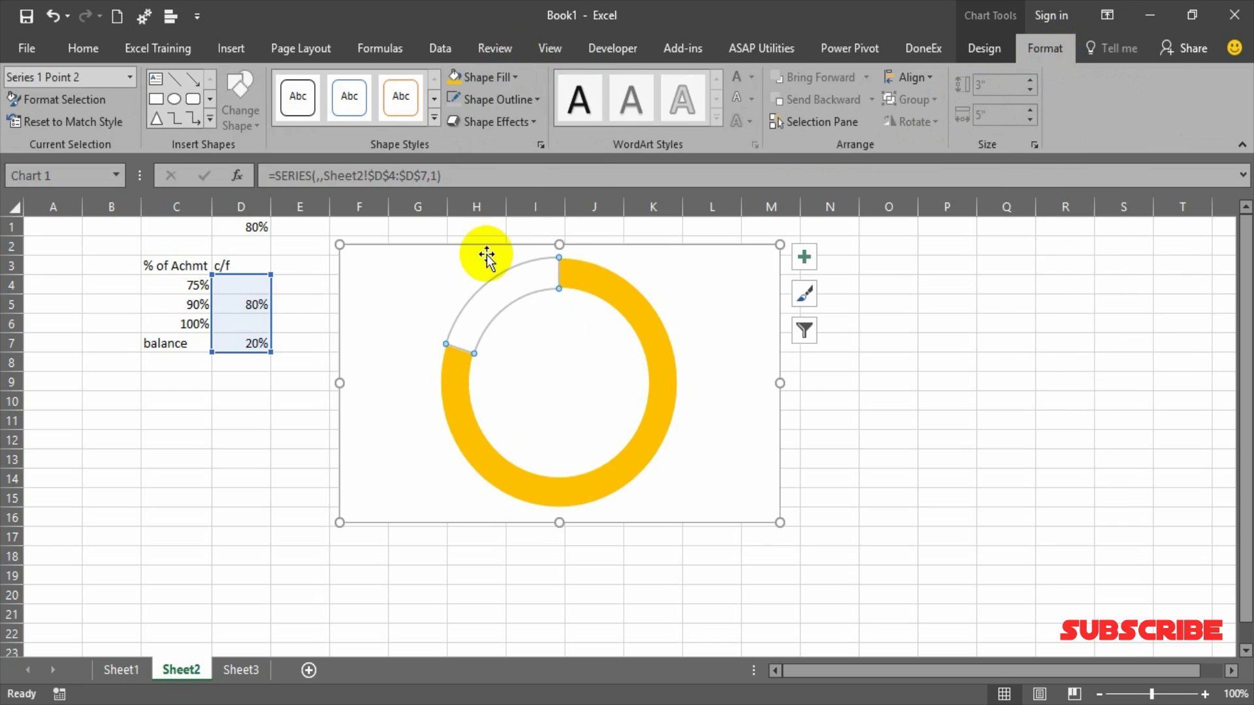
click(519, 80)
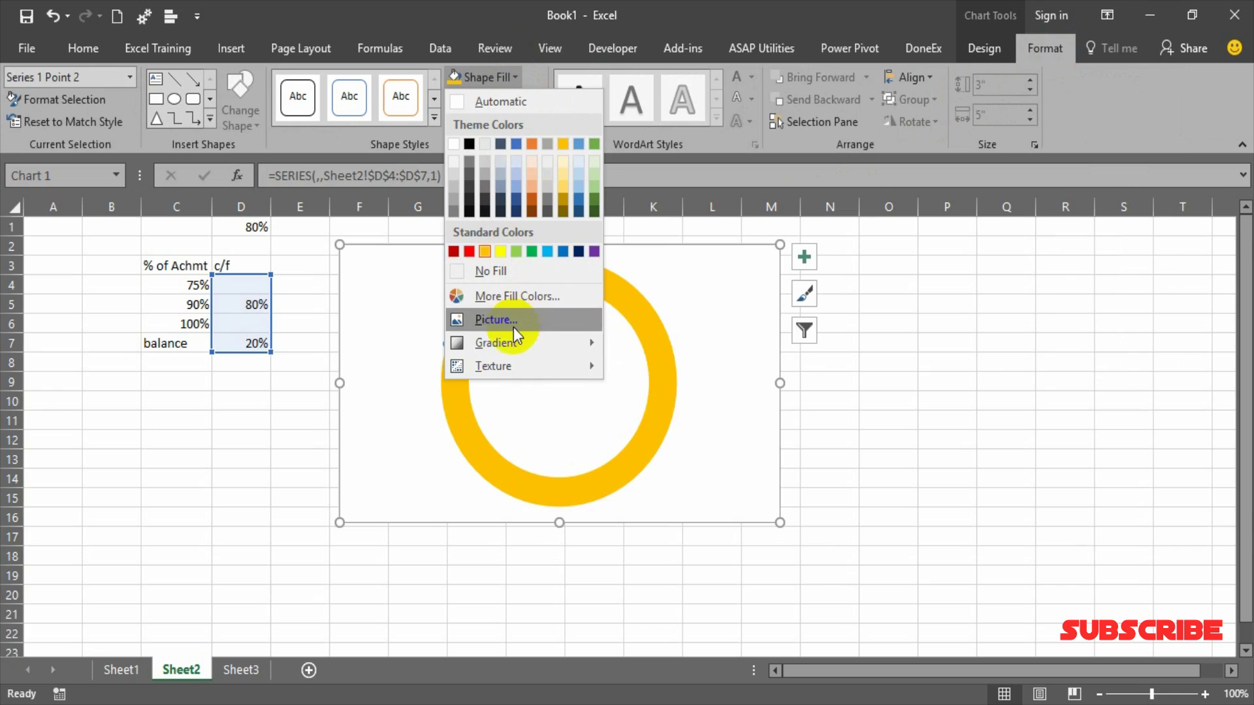
mouse_move(514, 351)
click(624, 599)
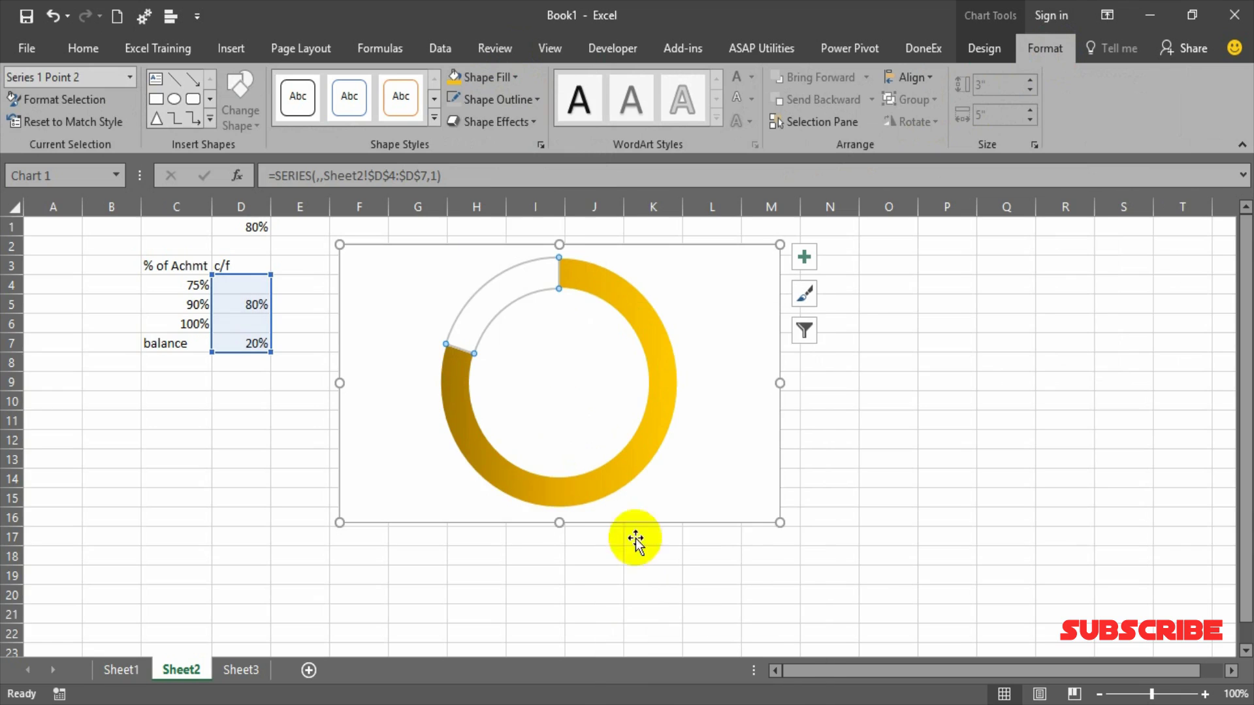
Step: Give the gold segment a gold glow and remove its outline
click(517, 122)
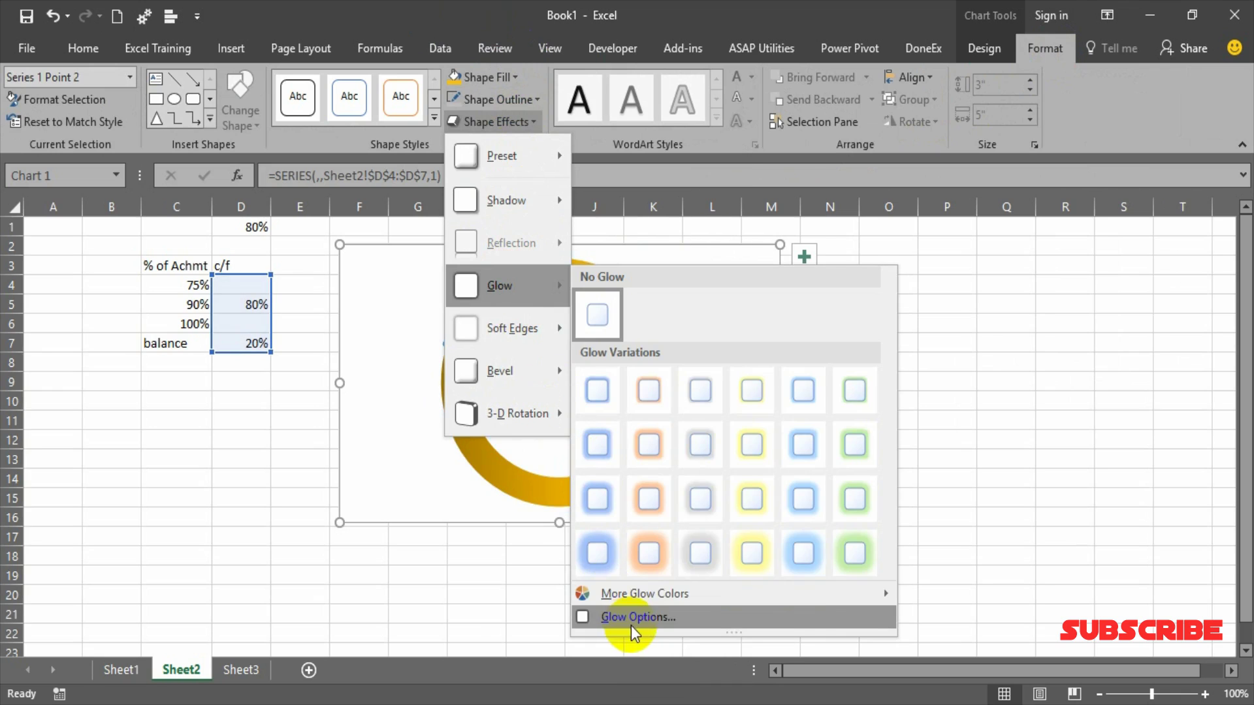
mouse_move(656, 604)
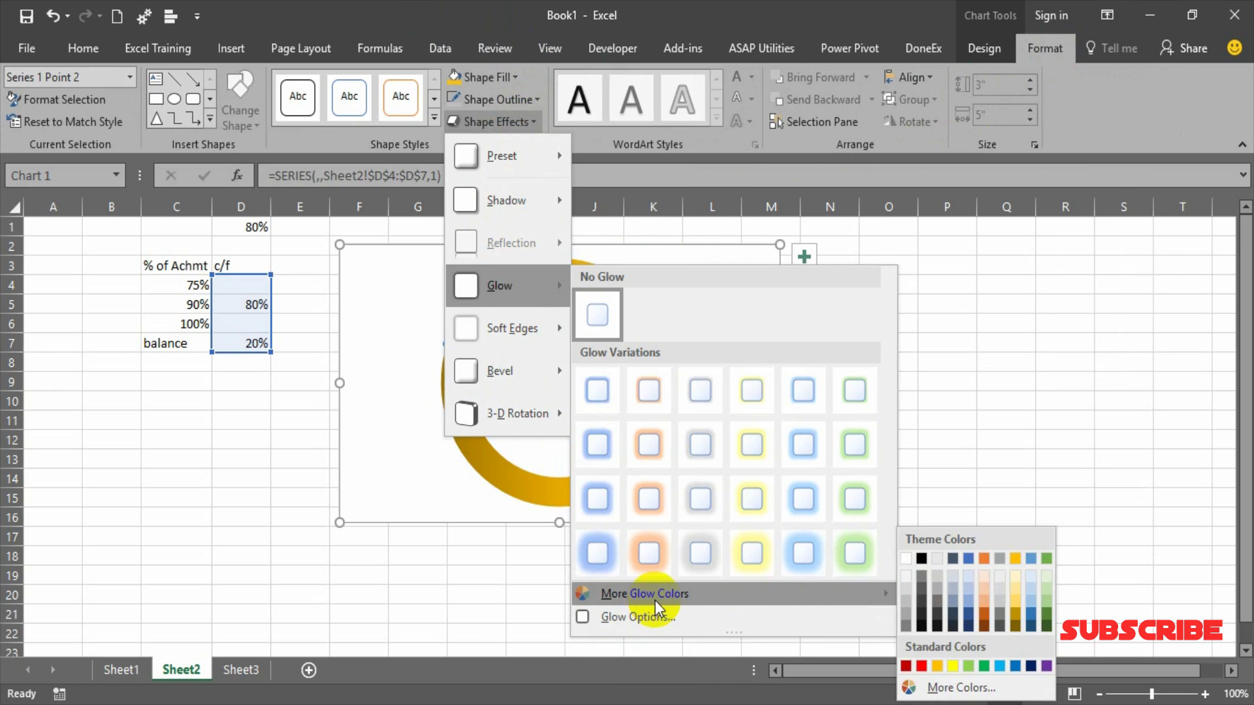
click(936, 667)
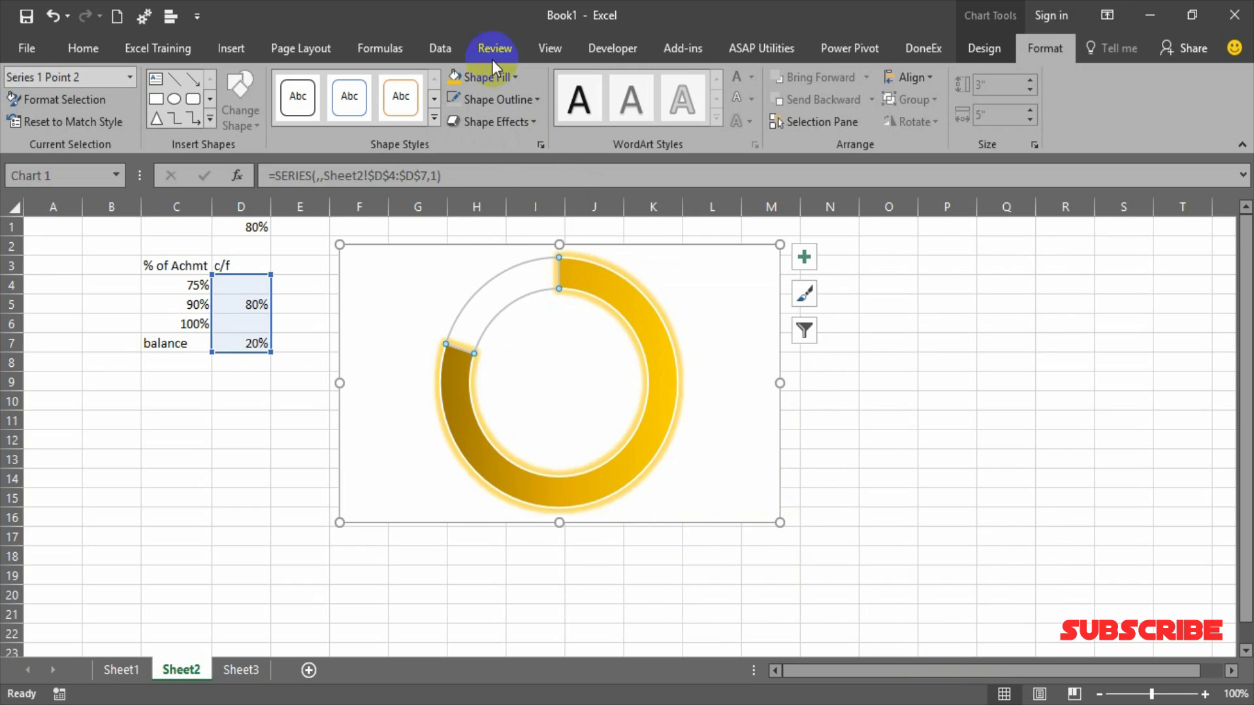
click(514, 101)
click(481, 288)
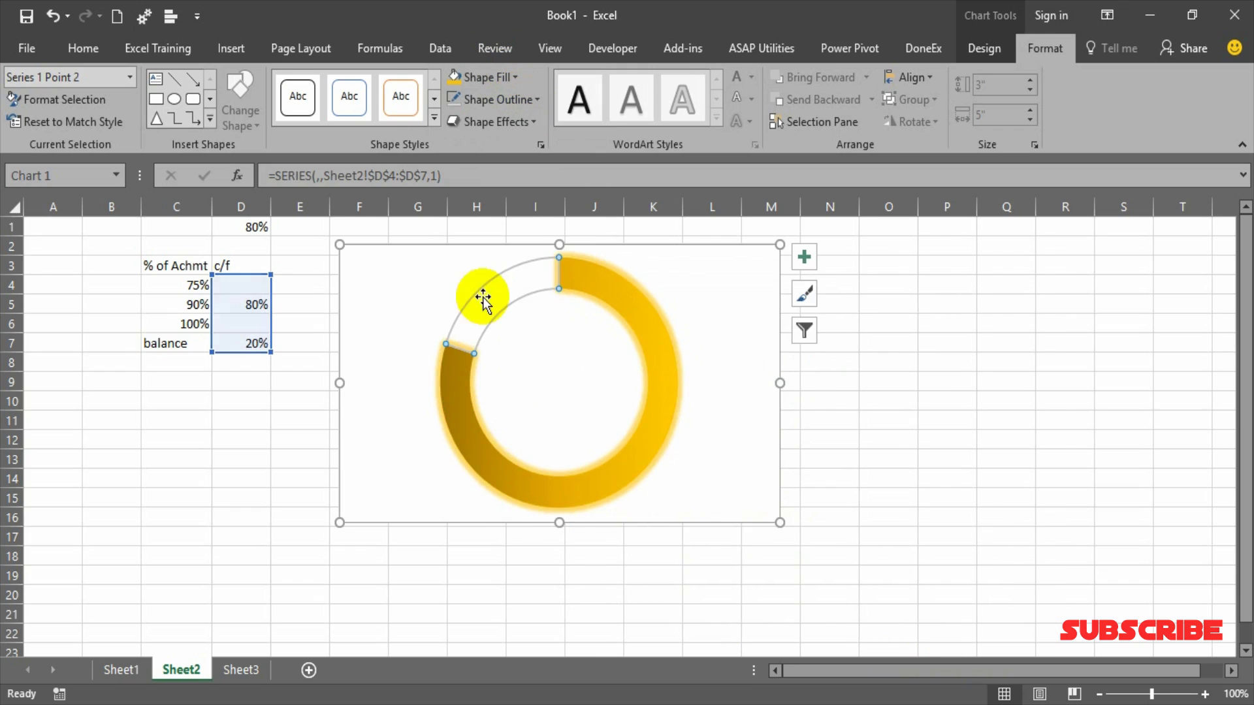
click(942, 465)
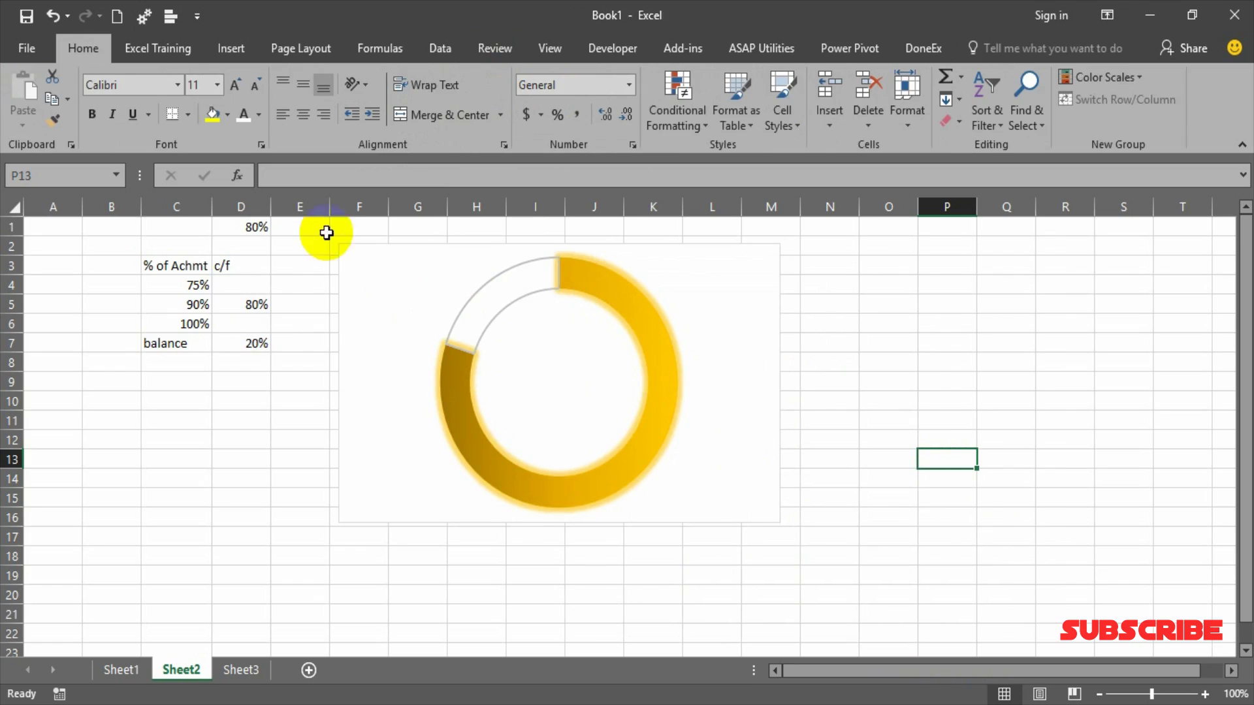
click(248, 226)
Step: Enter 92% in D1, then fill the 92% segment green with no outline
text(90)
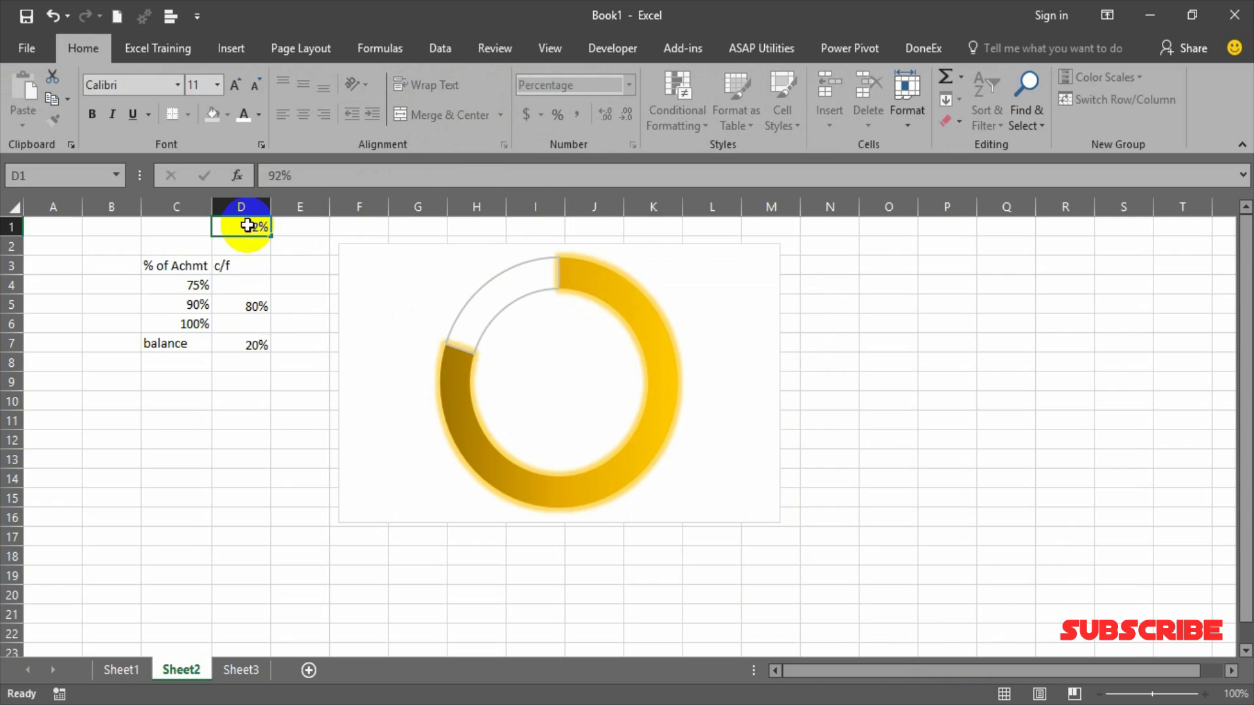
click(611, 298)
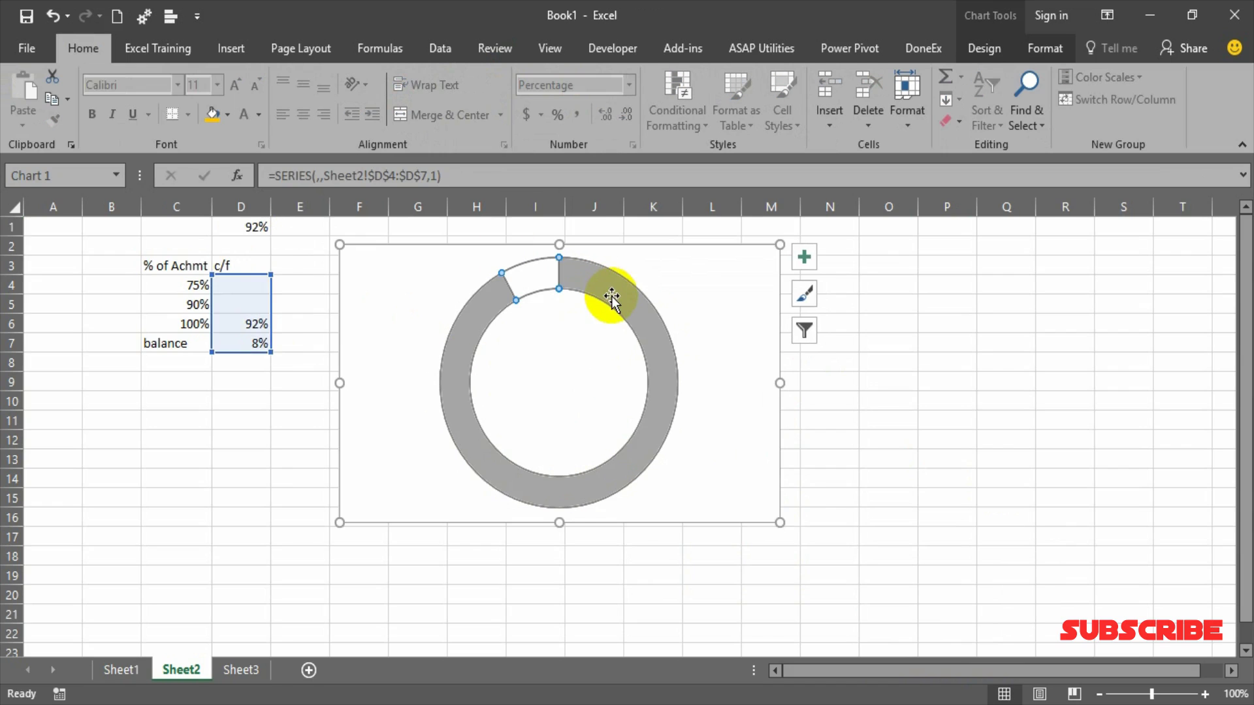
click(1045, 48)
click(494, 77)
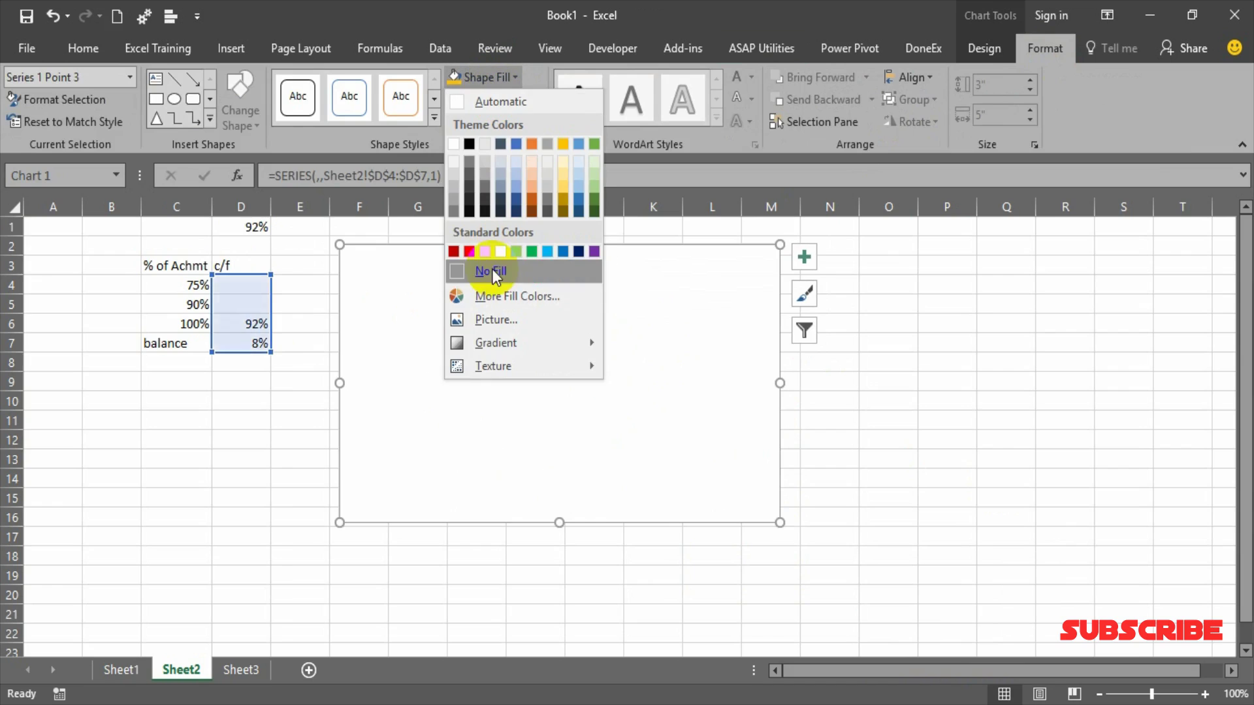
click(532, 251)
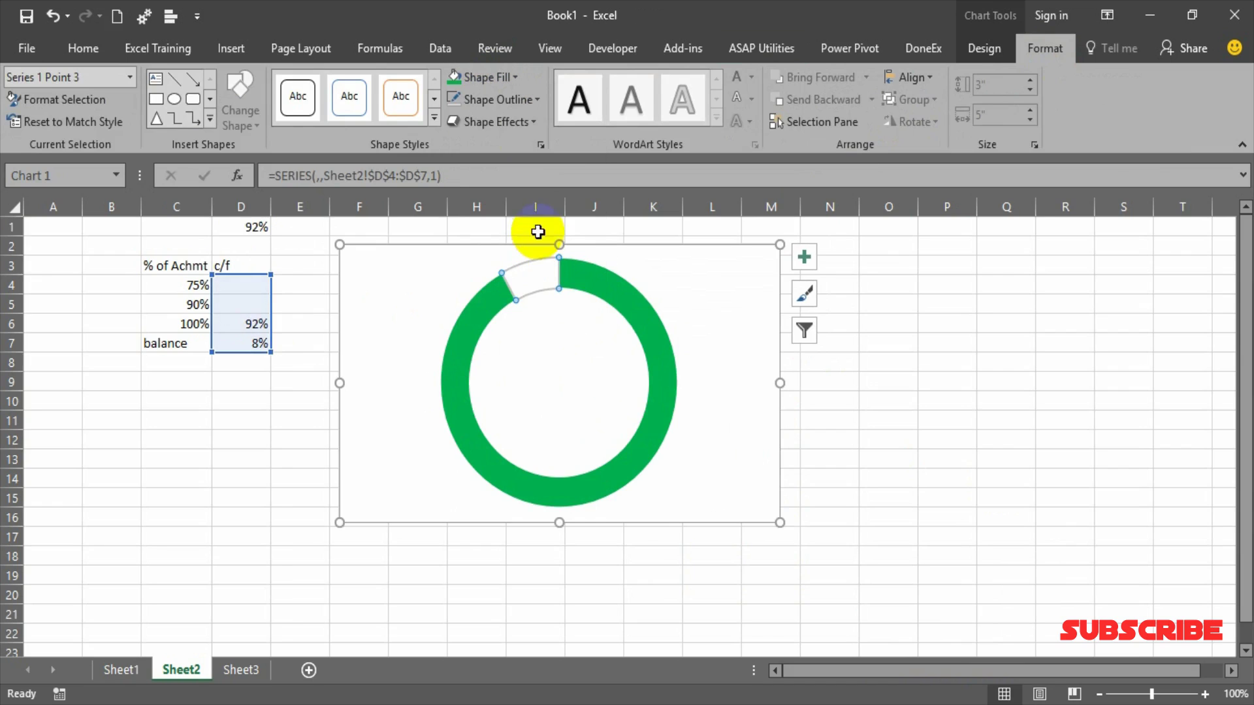
click(512, 103)
click(493, 291)
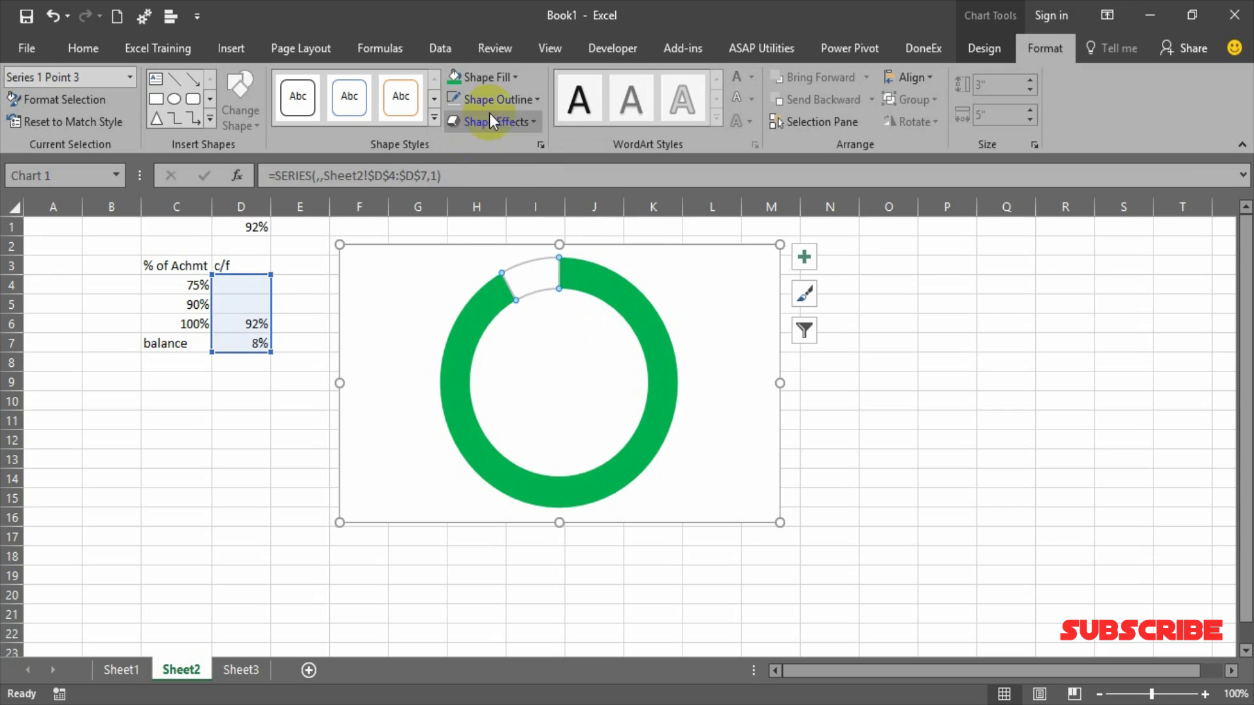
Step: Apply a dark gradient to the green 92% segment
click(506, 77)
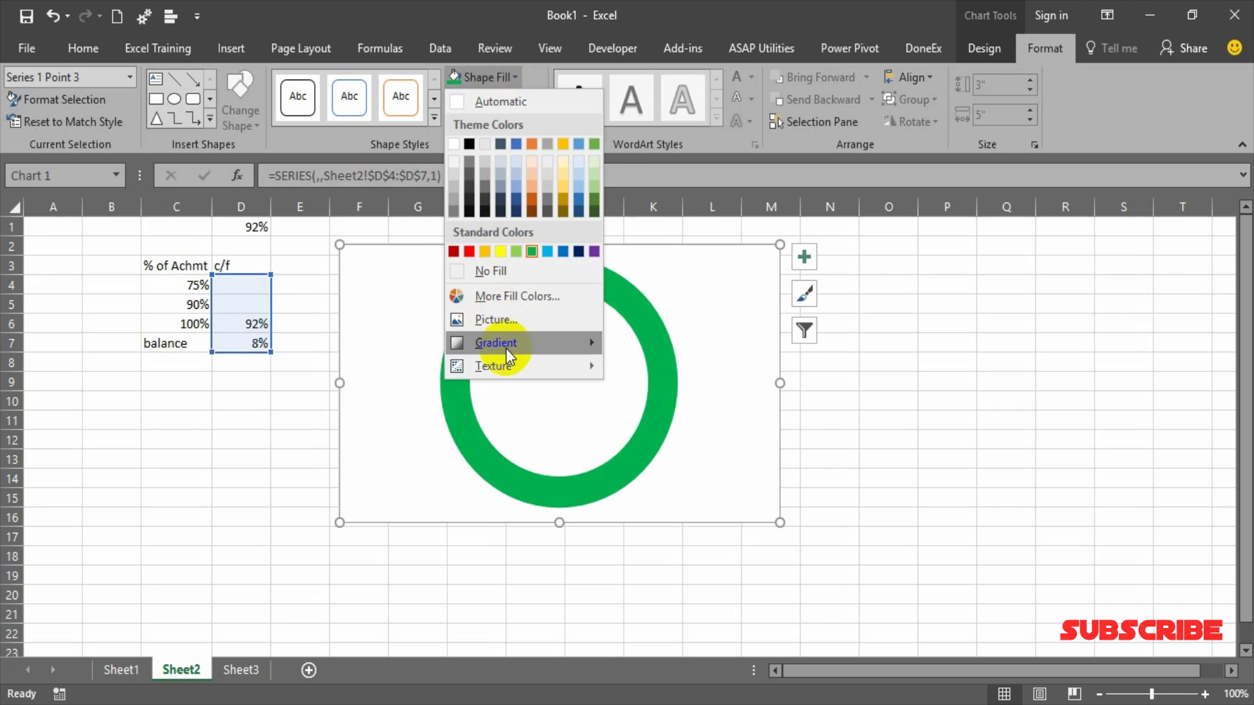
mouse_move(503, 342)
click(692, 567)
click(665, 562)
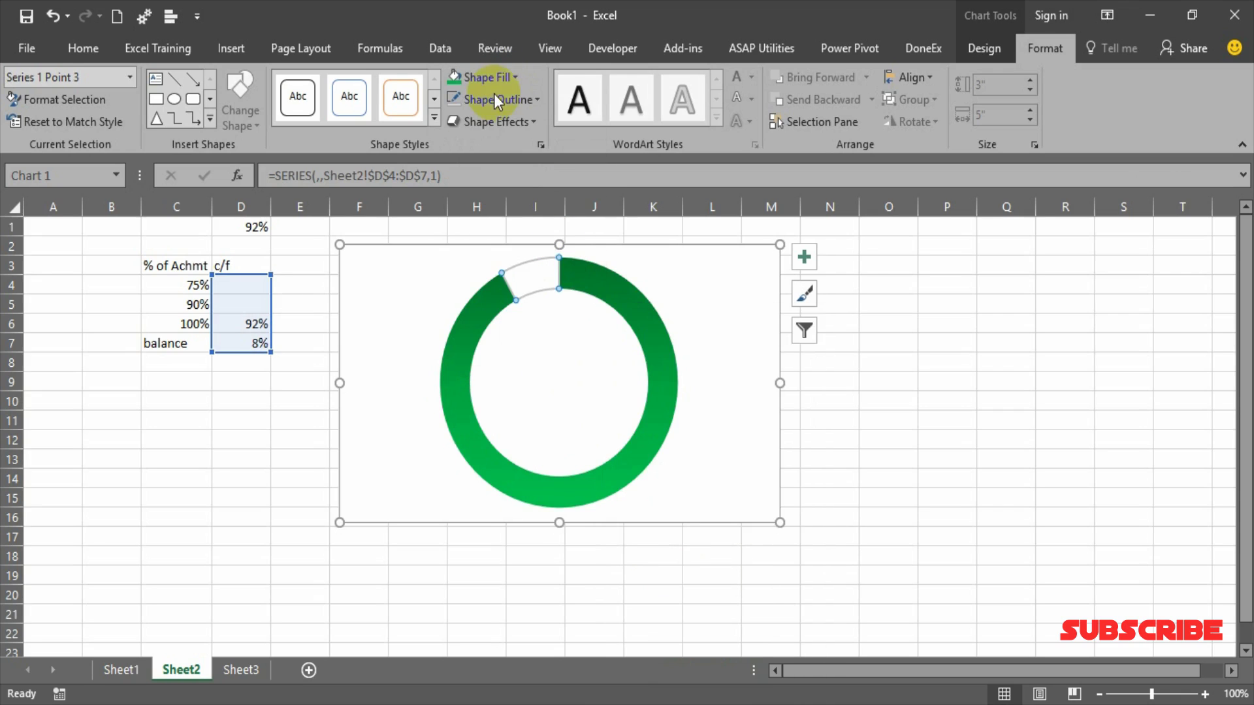
click(515, 76)
click(525, 103)
Step: Add a green glow around the 92% segment
click(496, 122)
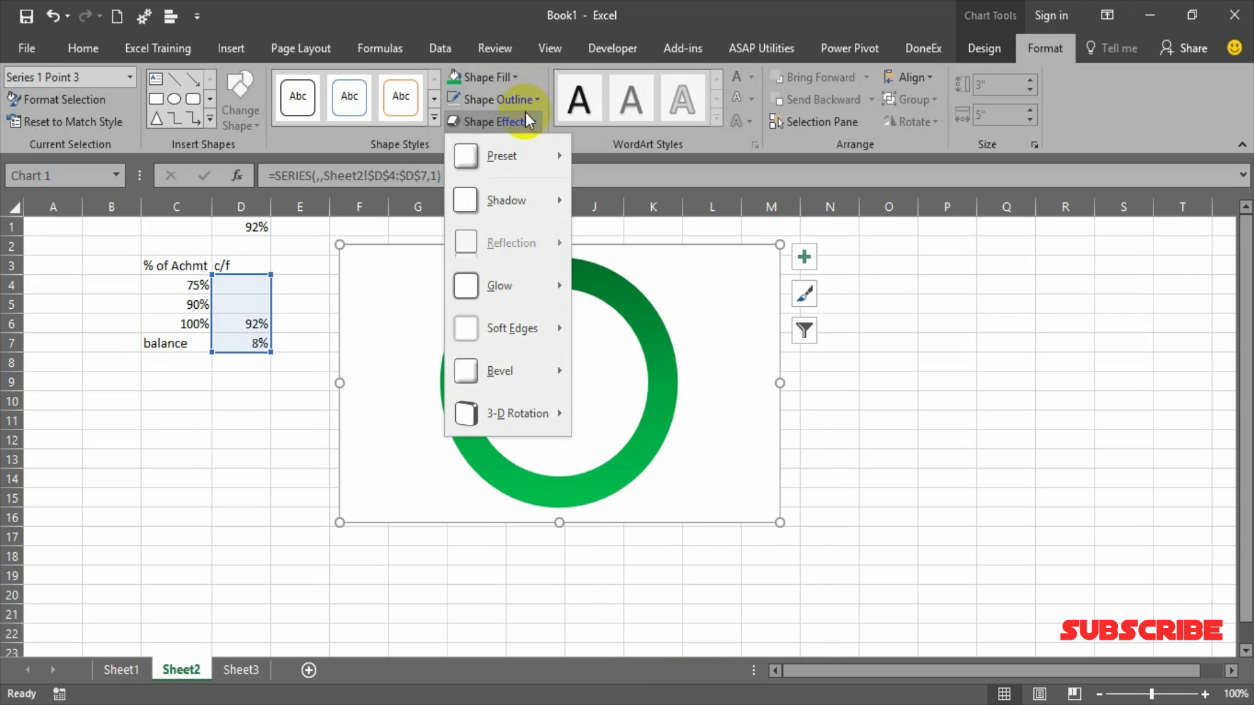
mouse_move(502, 285)
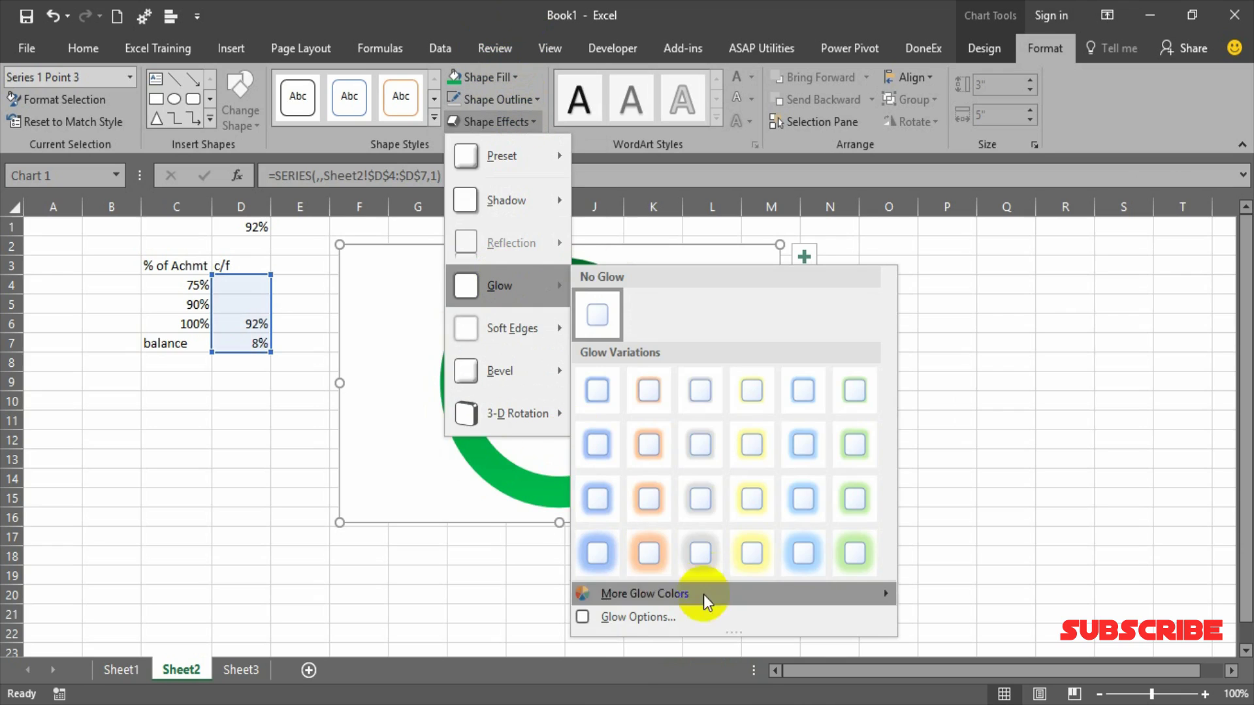
mouse_move(669, 602)
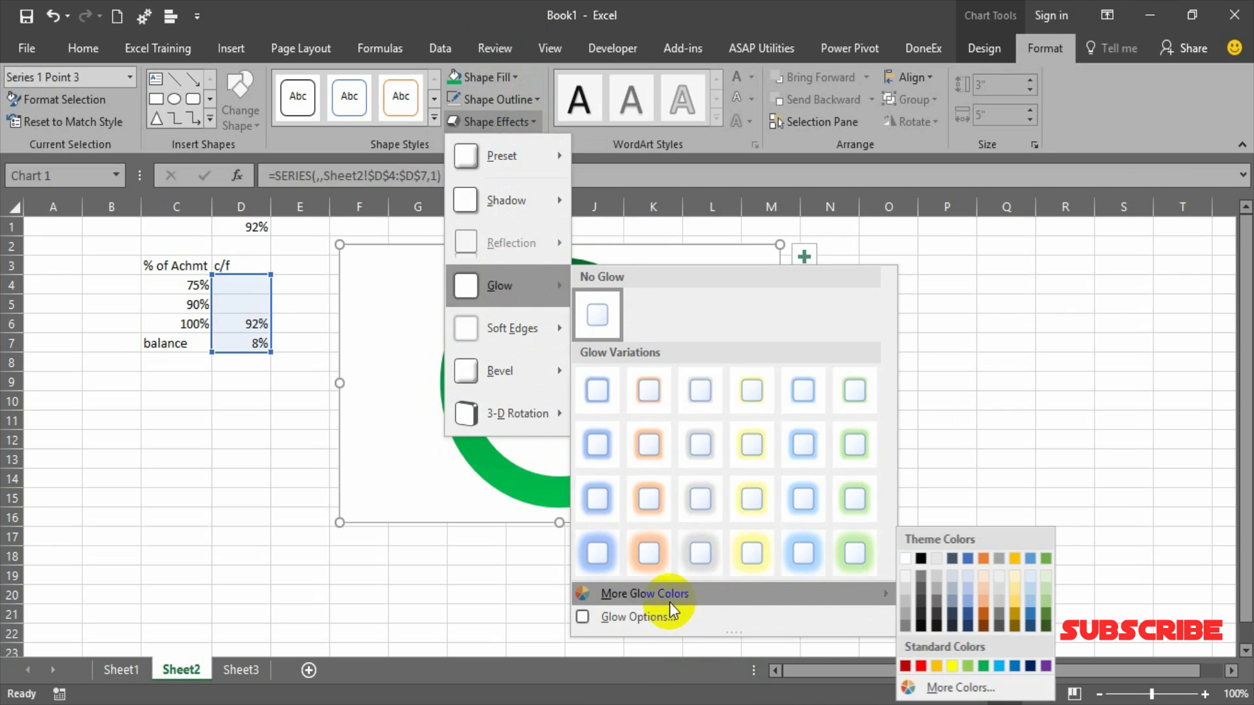
click(984, 666)
click(1057, 435)
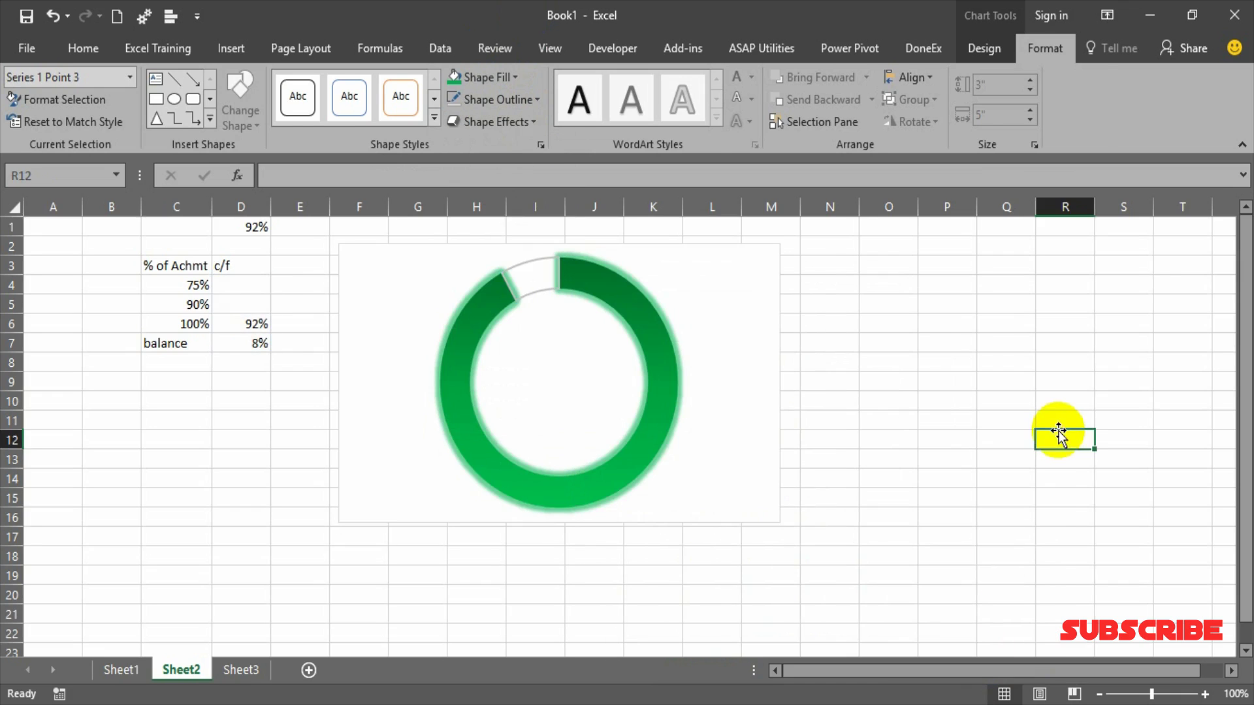
click(959, 422)
click(178, 472)
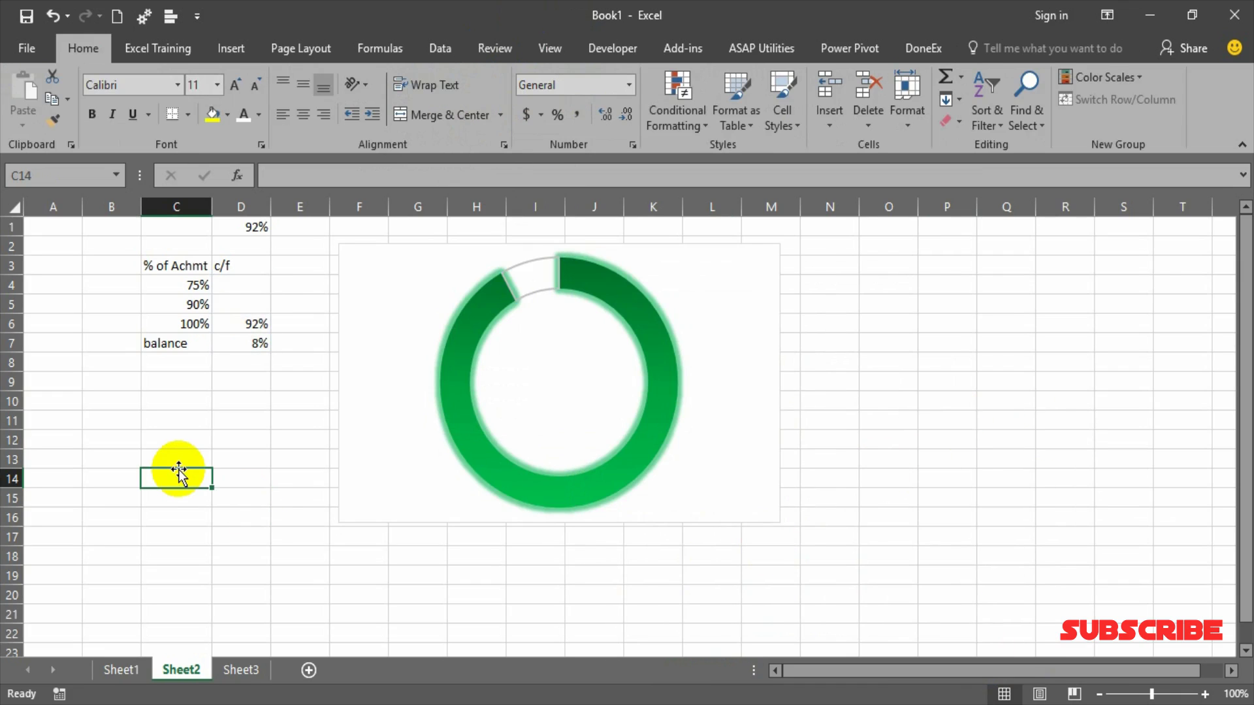
Step: Set D1 to 70%, switching the doughnut to a red 70% ring with 30% balance
click(254, 229)
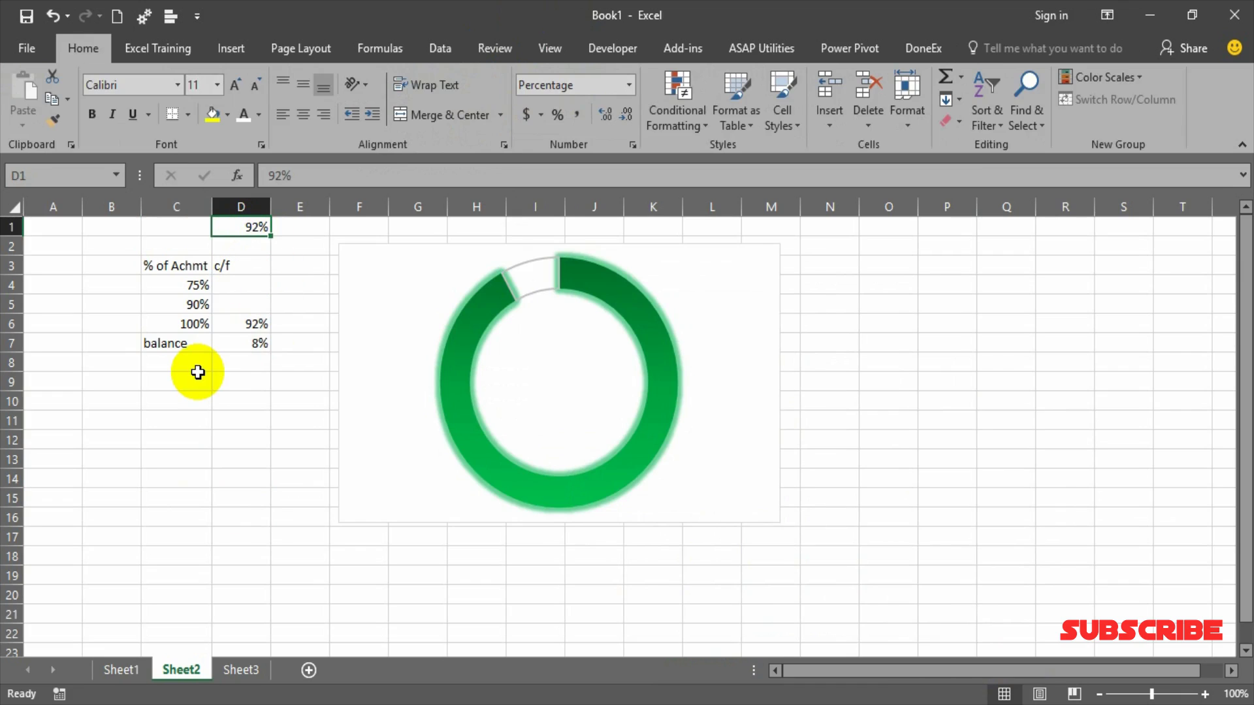
text(70)
key(Return)
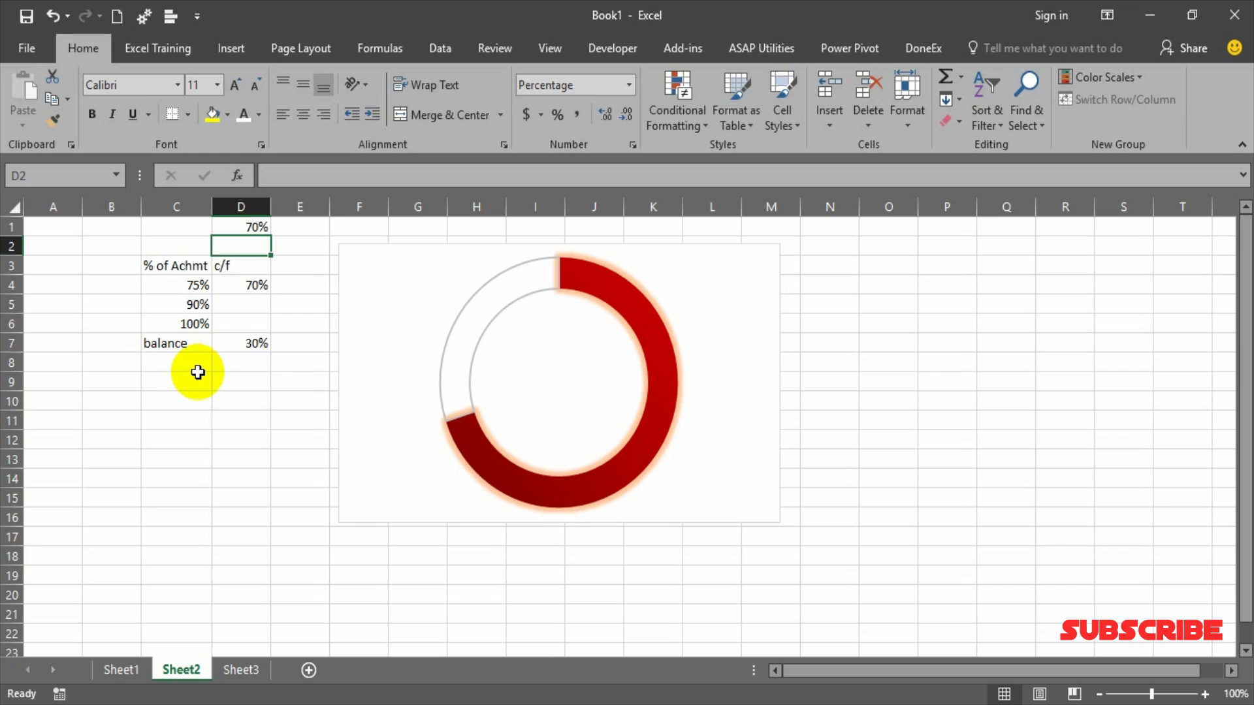
click(257, 226)
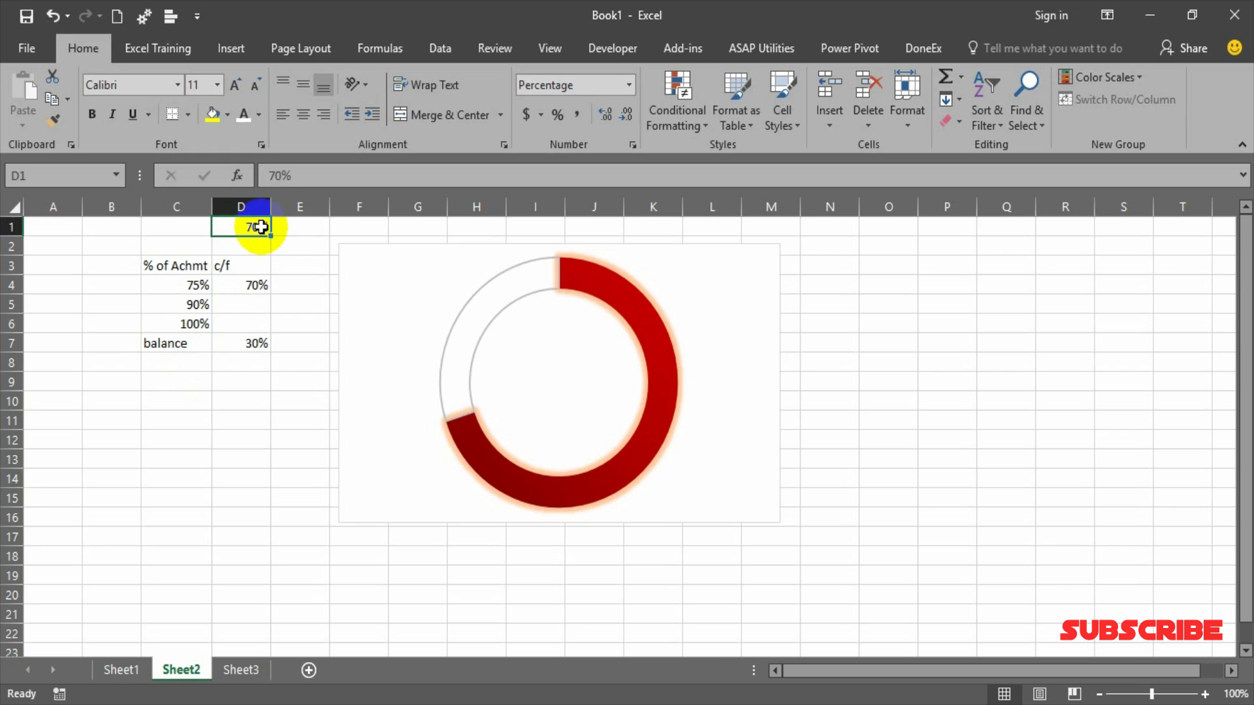
Step: Enter 1% in Q1 and 2% in Q2
click(1022, 225)
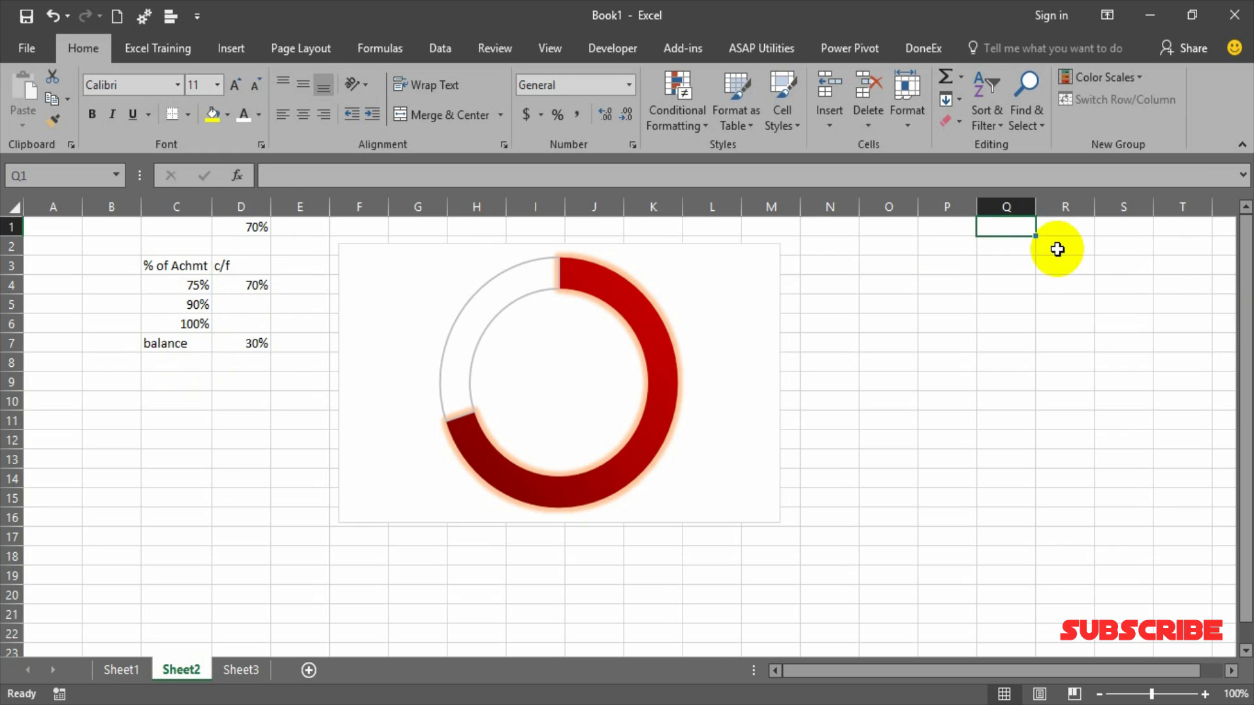
text(1)
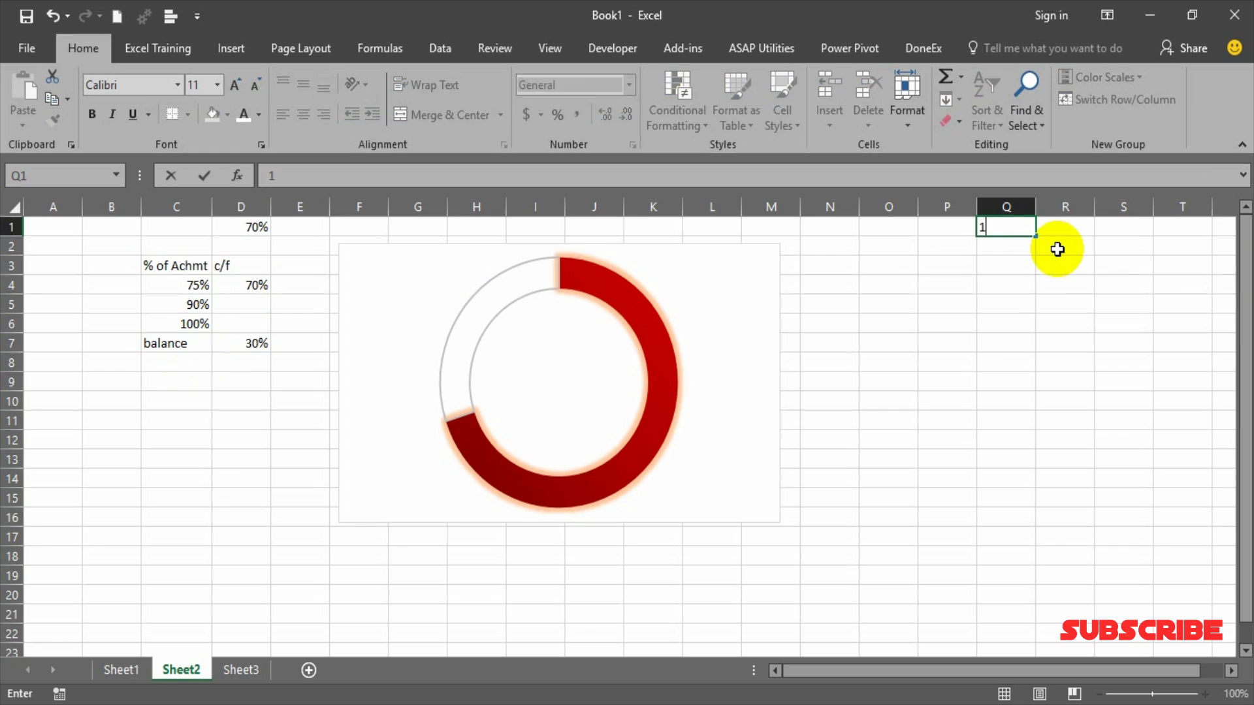
key(Return)
key(Up)
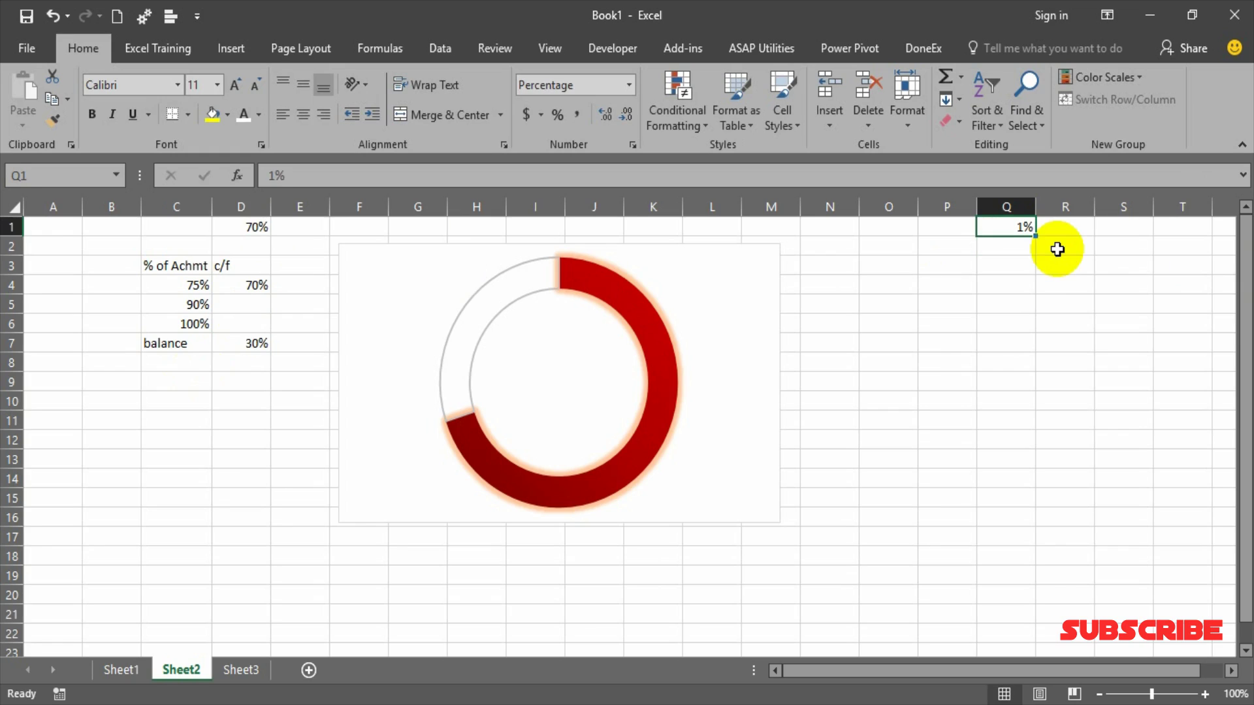
key(Down)
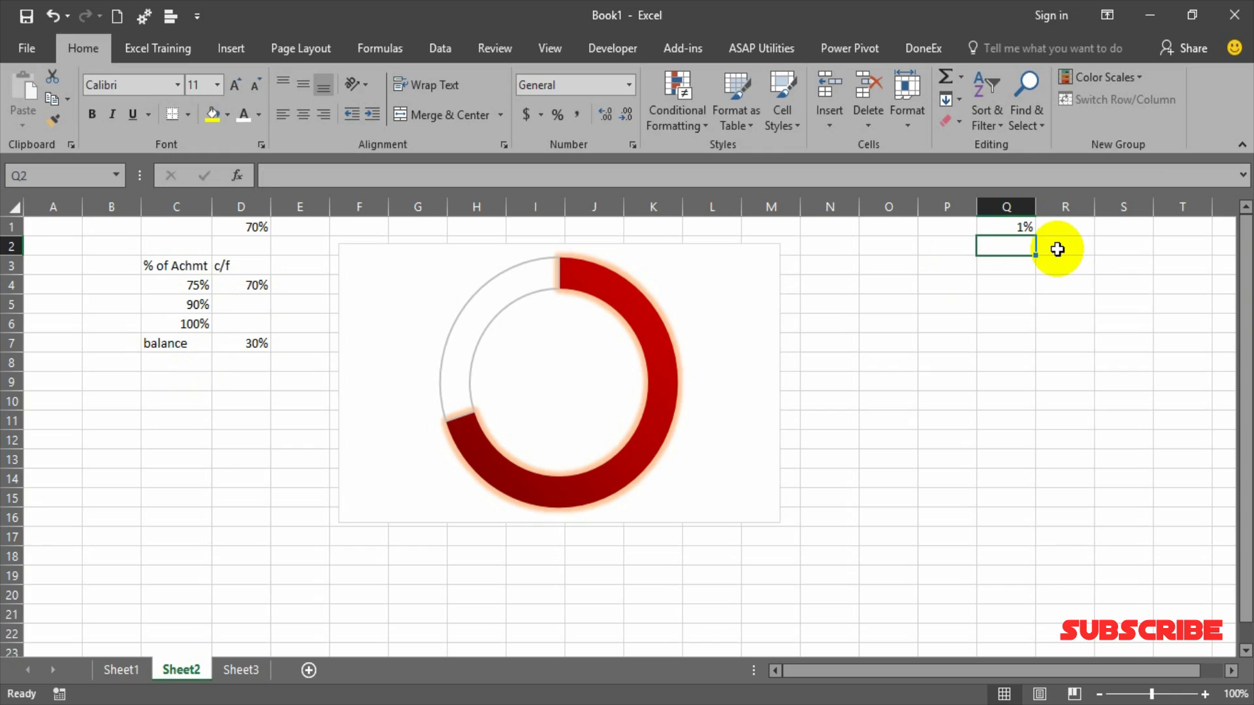
text(2)
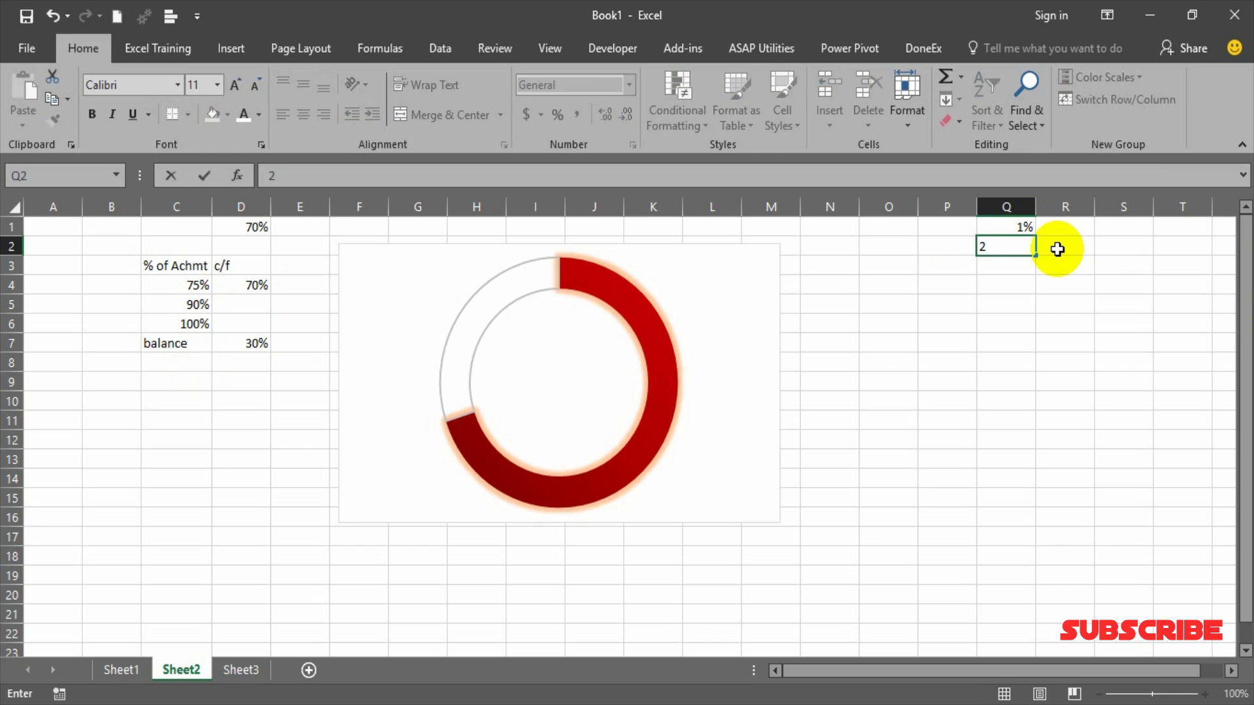
text($%)
key(Return)
Step: Extend the series down column Q to 100%, deleting the 101% and 102% cells
click(1024, 230)
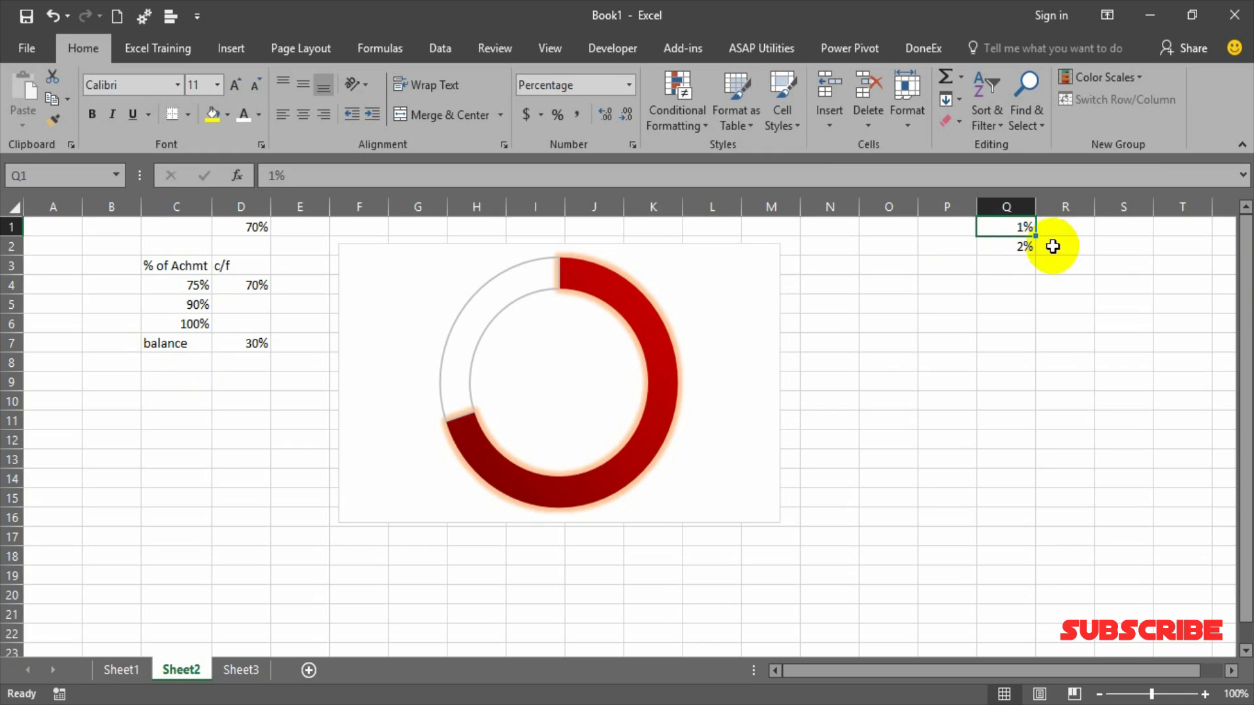
drag(1025, 230, 1027, 669)
click(1017, 211)
click(1014, 596)
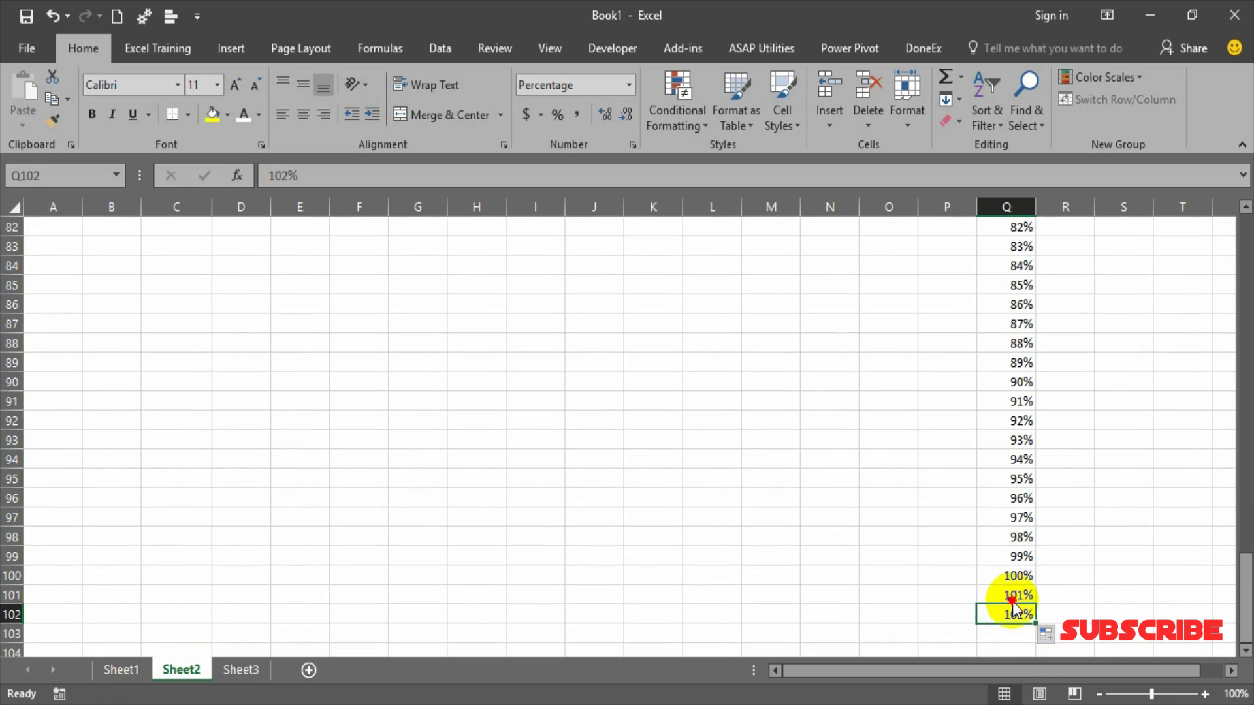
drag(1016, 591, 1019, 613)
key(Delete)
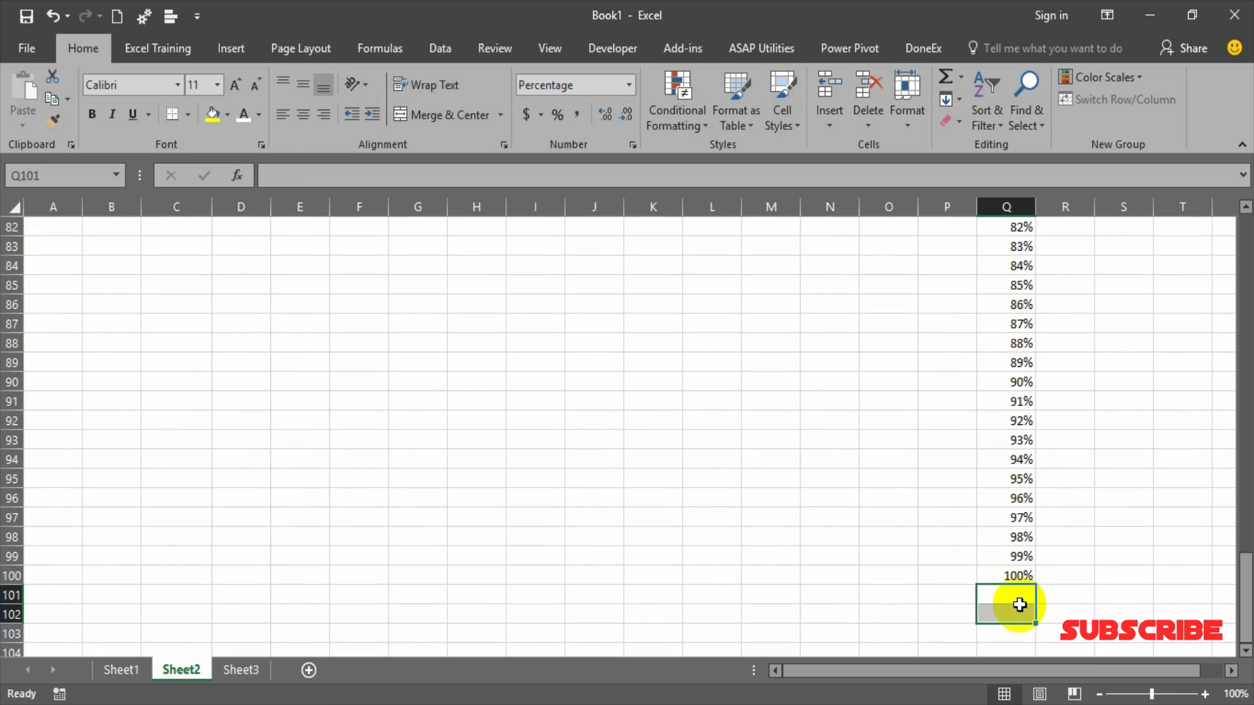
scroll(1022, 570, up, 20)
scroll(1022, 570, up, 3)
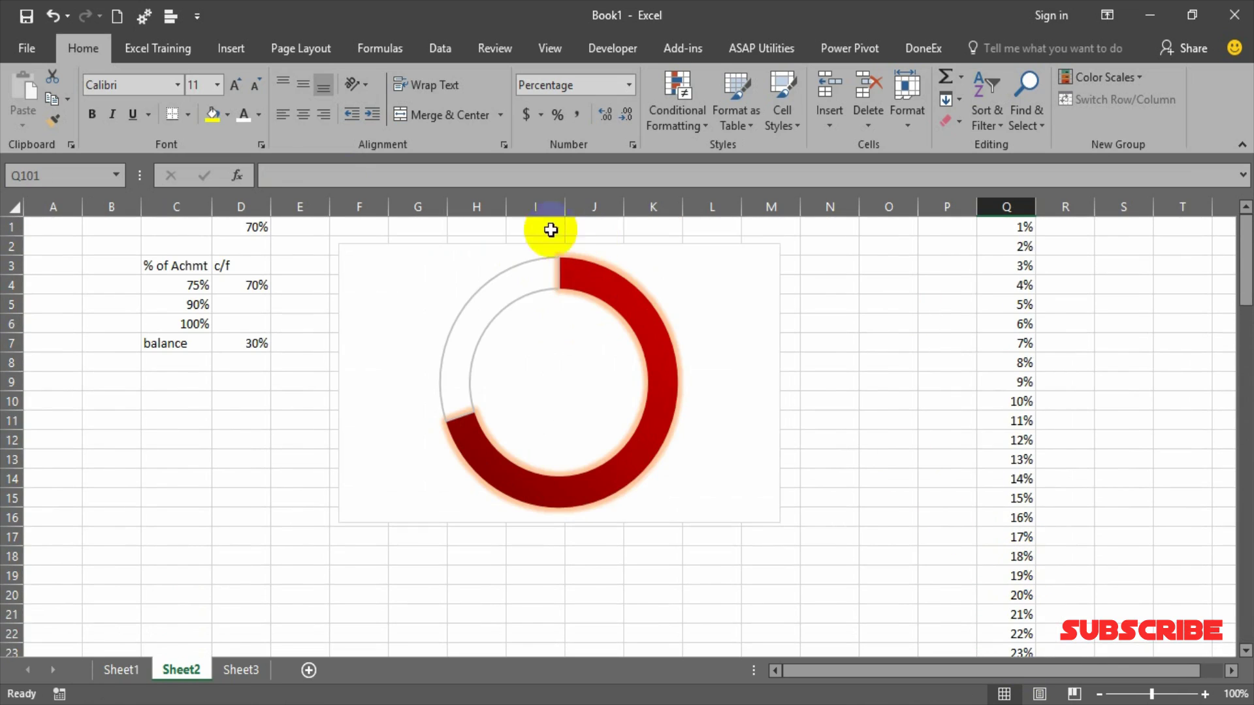
click(60, 225)
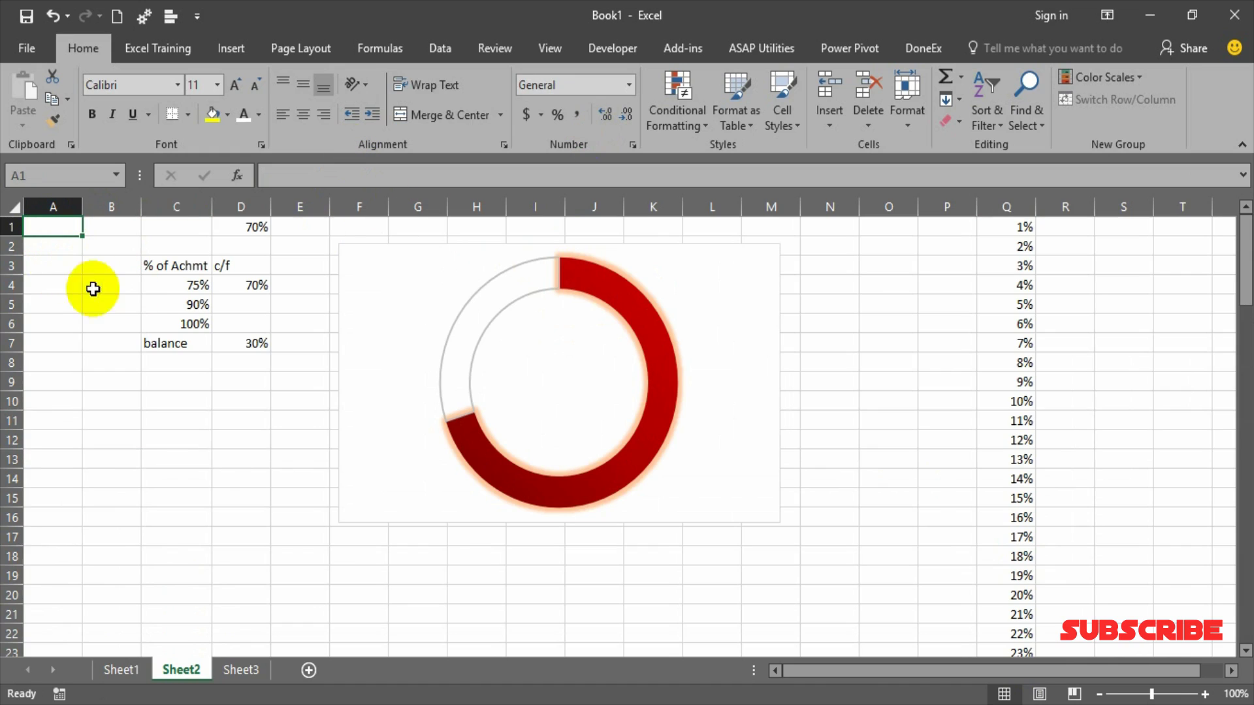
Step: Set cell A2's data validation to allow a List
click(69, 246)
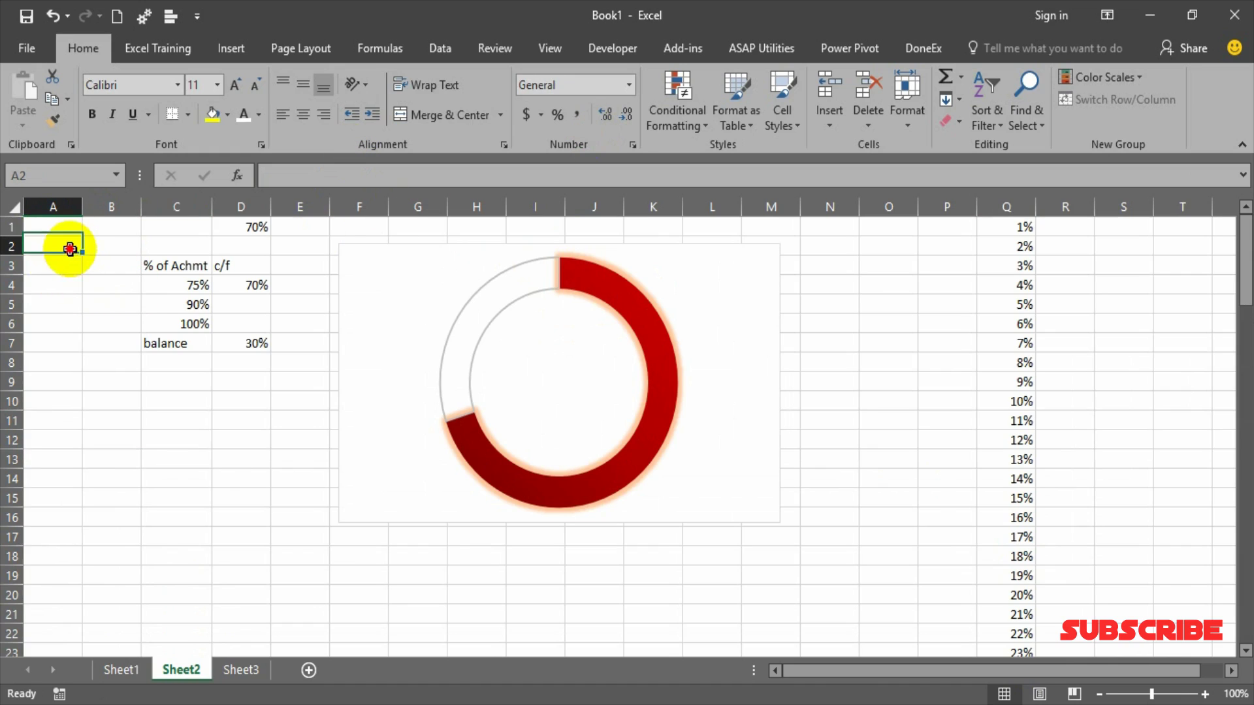
click(451, 49)
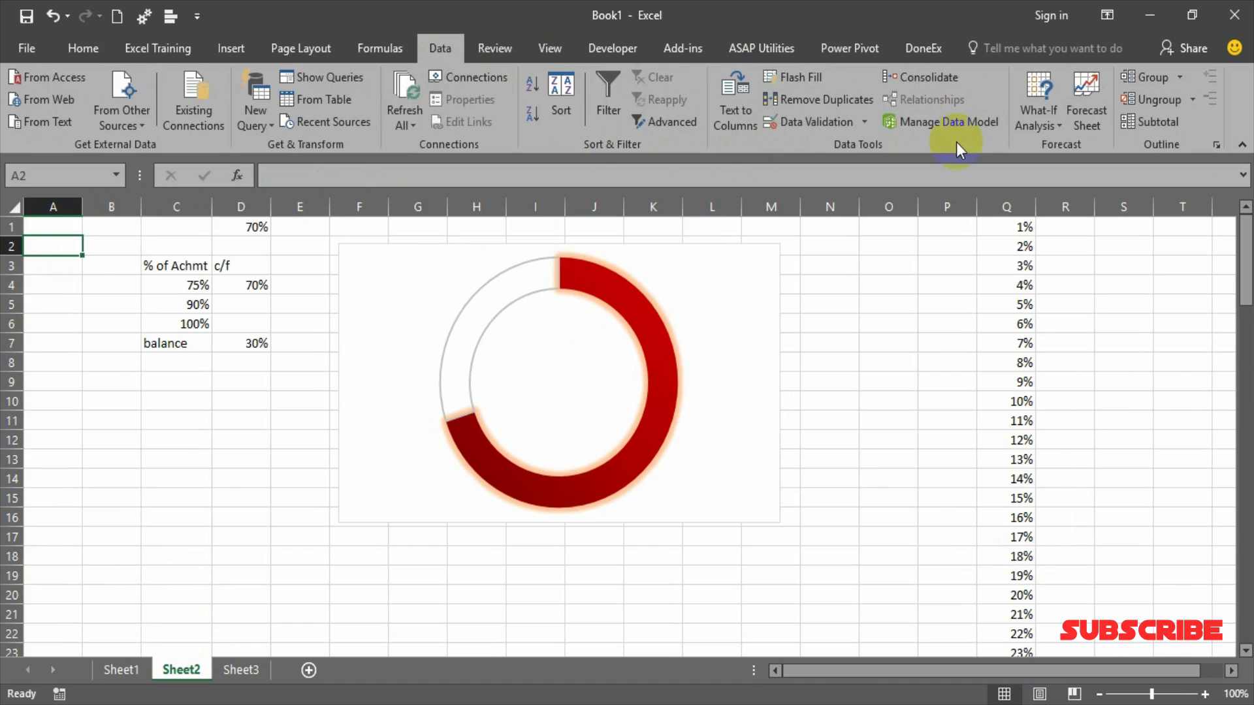
click(866, 125)
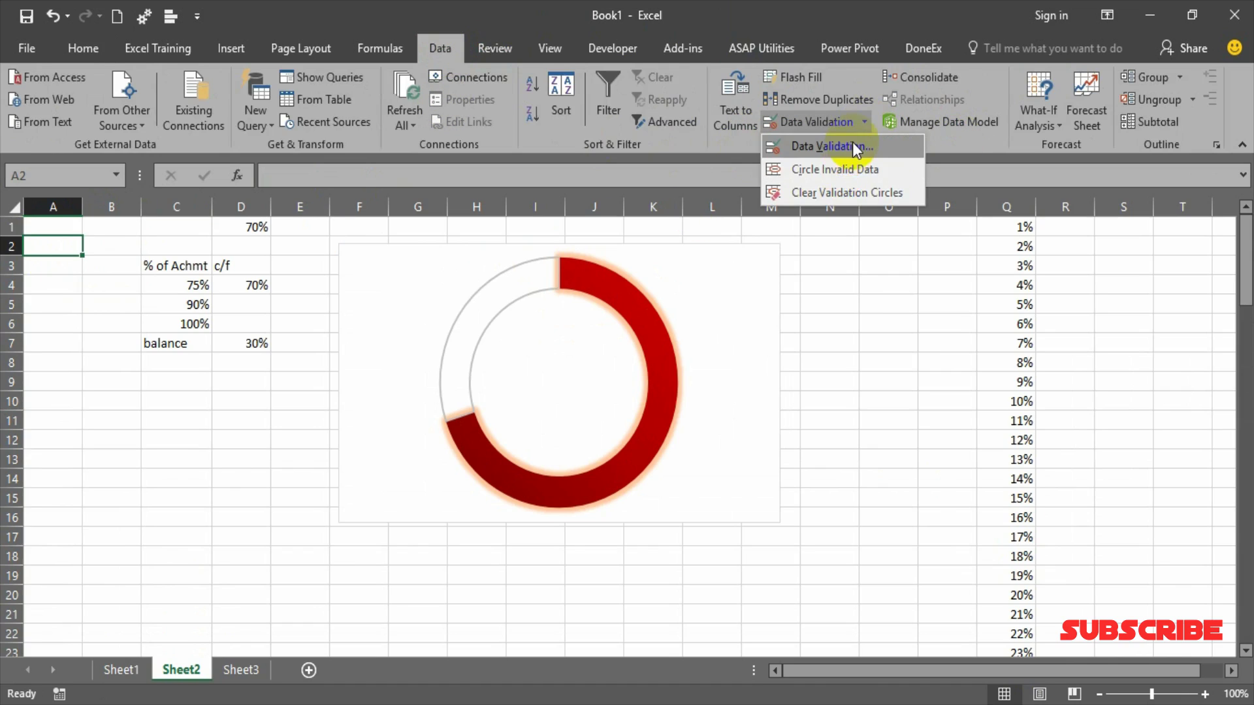
click(855, 148)
click(414, 334)
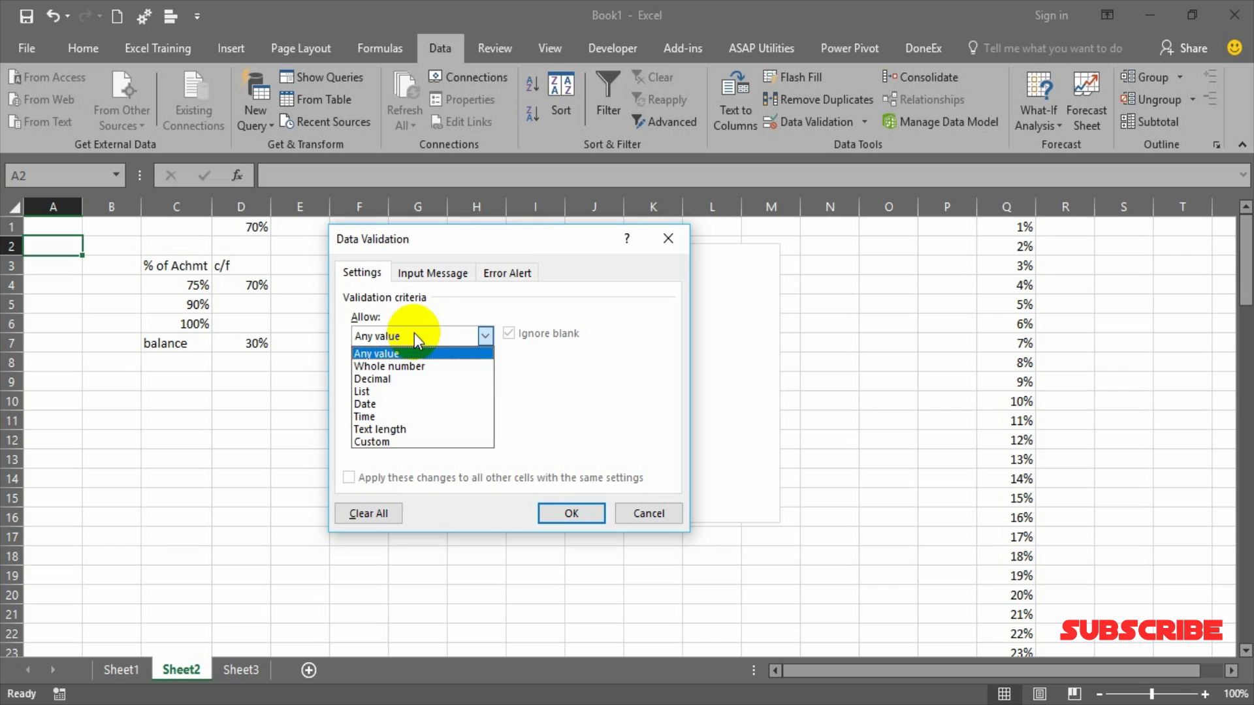
click(387, 387)
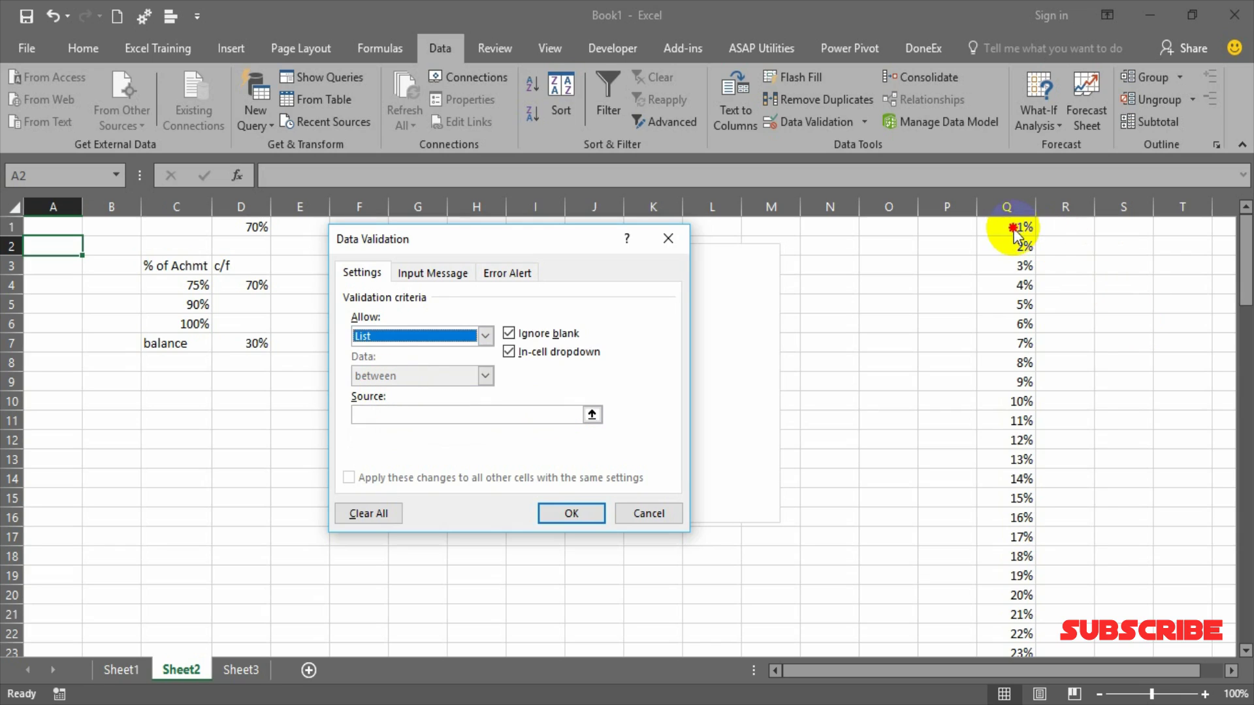
Step: Set the list source to =$Q$1:$Q$100 and apply the dropdown
click(592, 414)
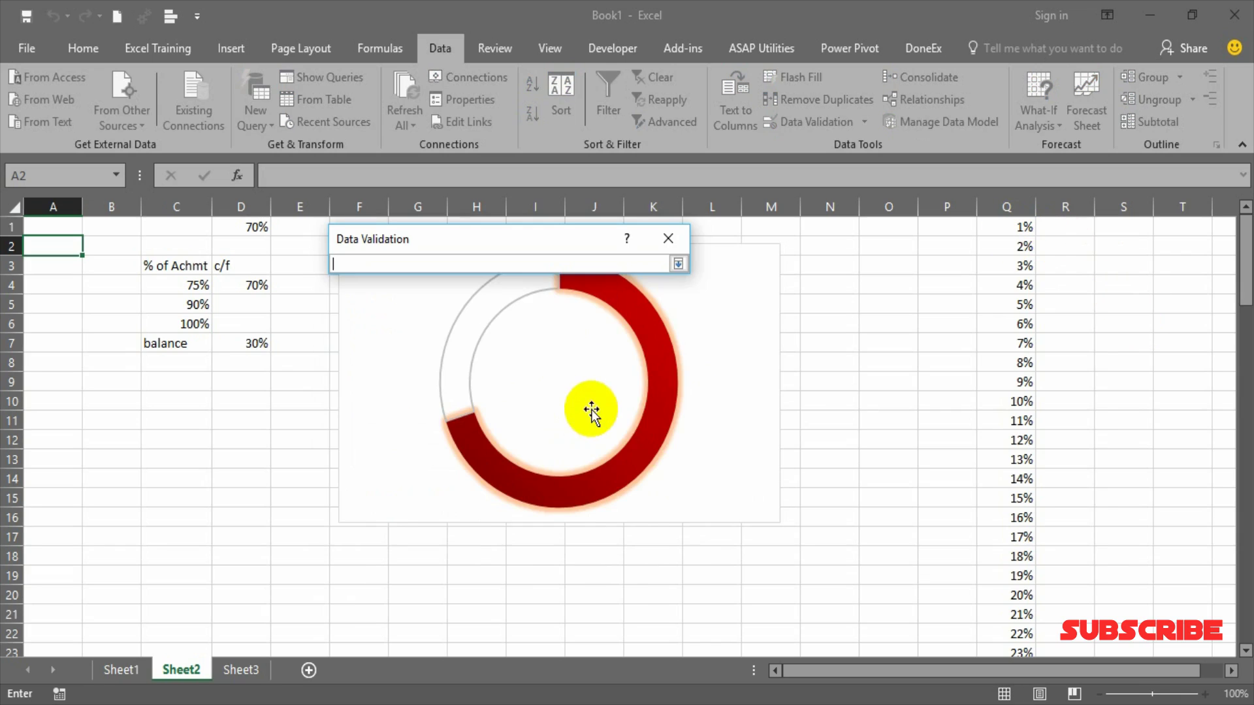
click(999, 208)
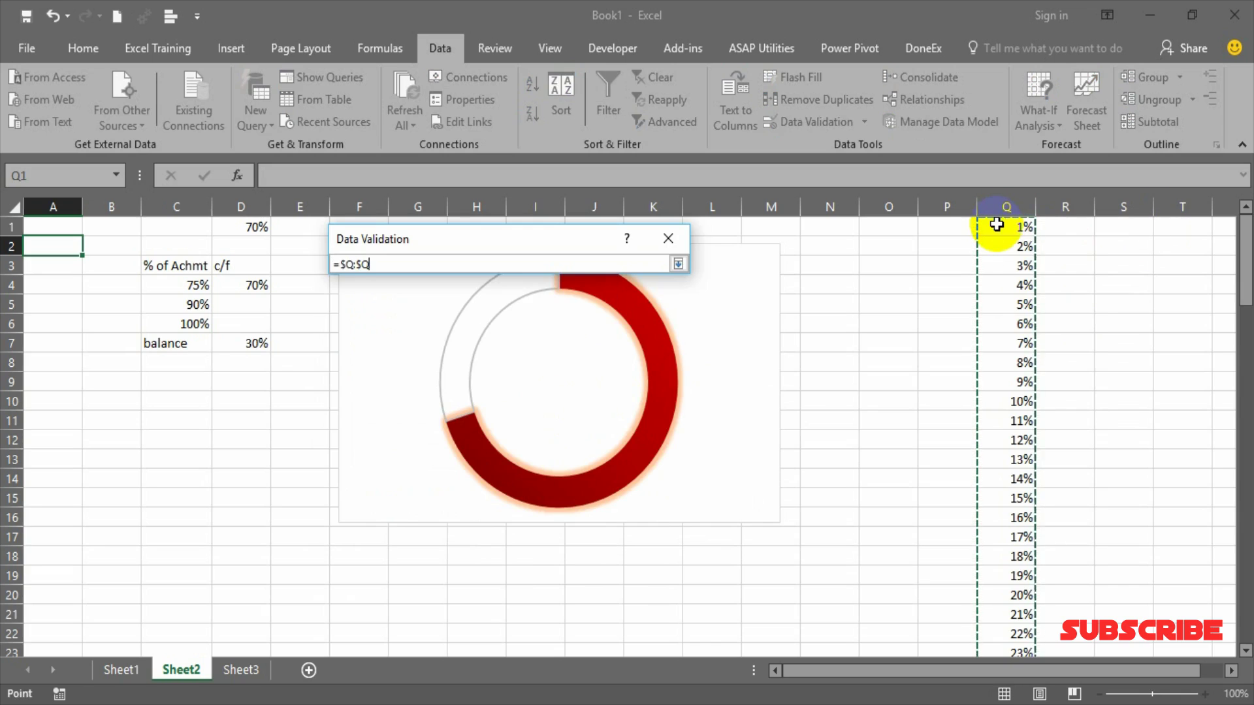
click(996, 224)
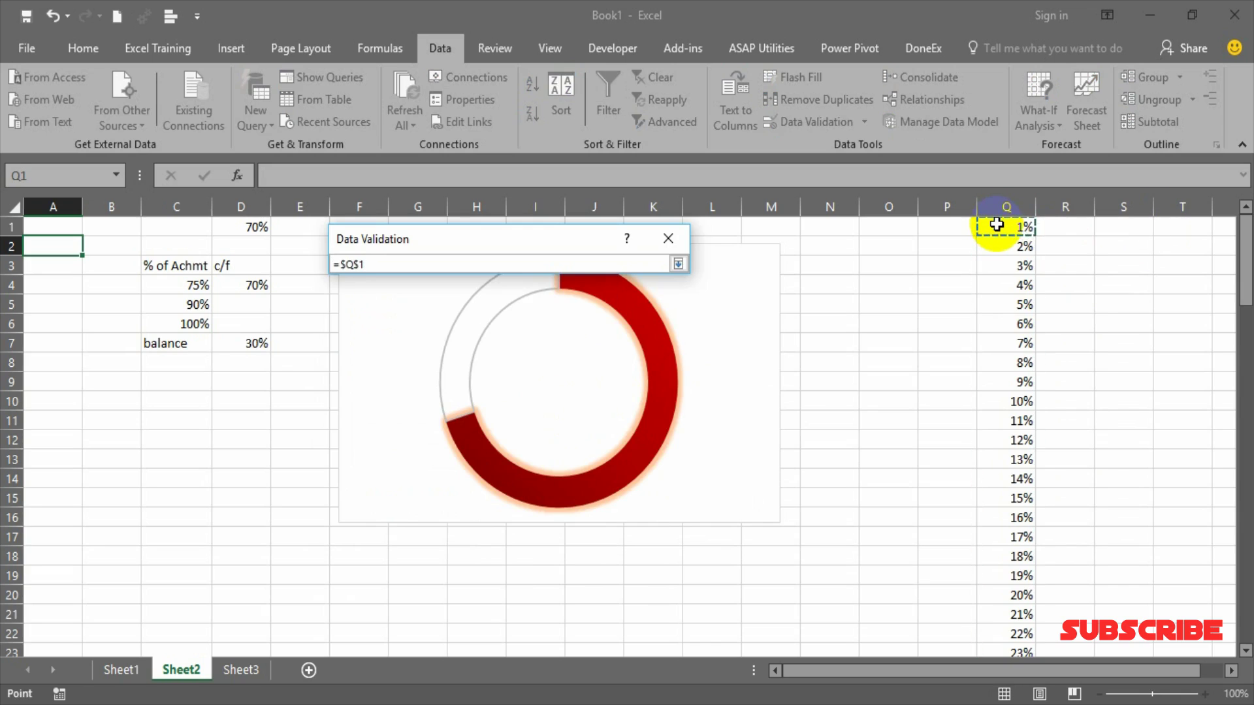
key(ctrl+shift+Down)
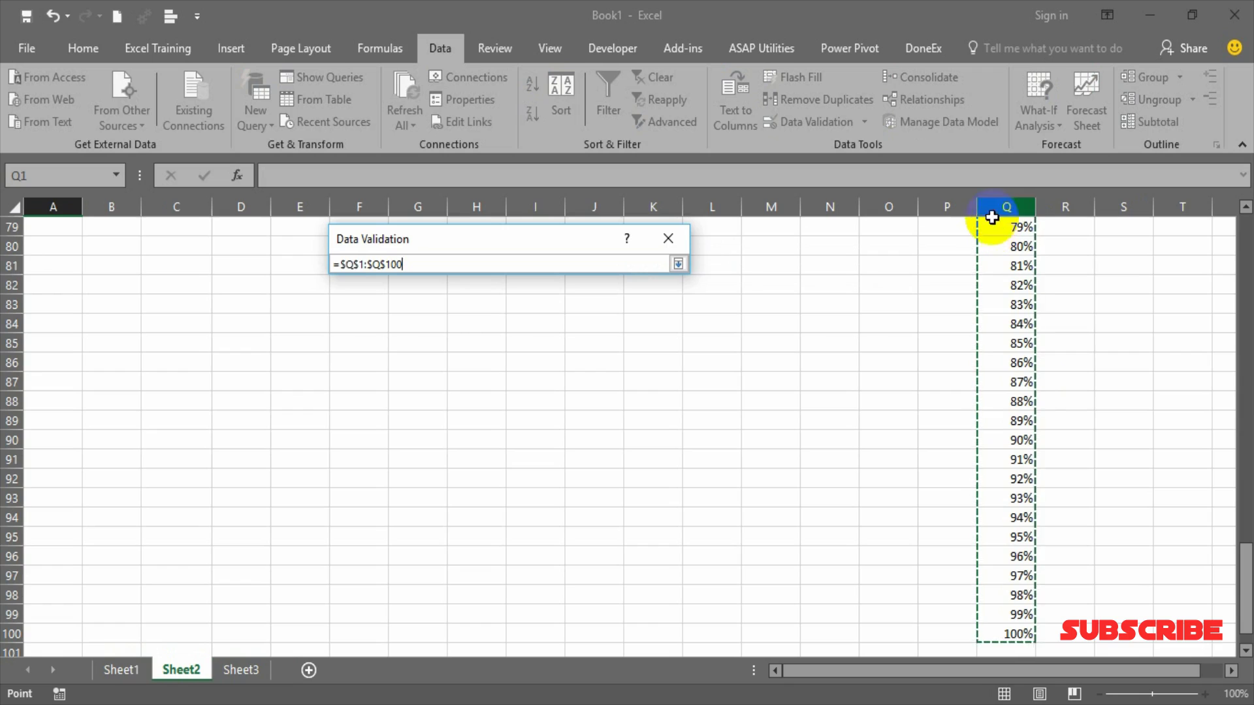
click(680, 266)
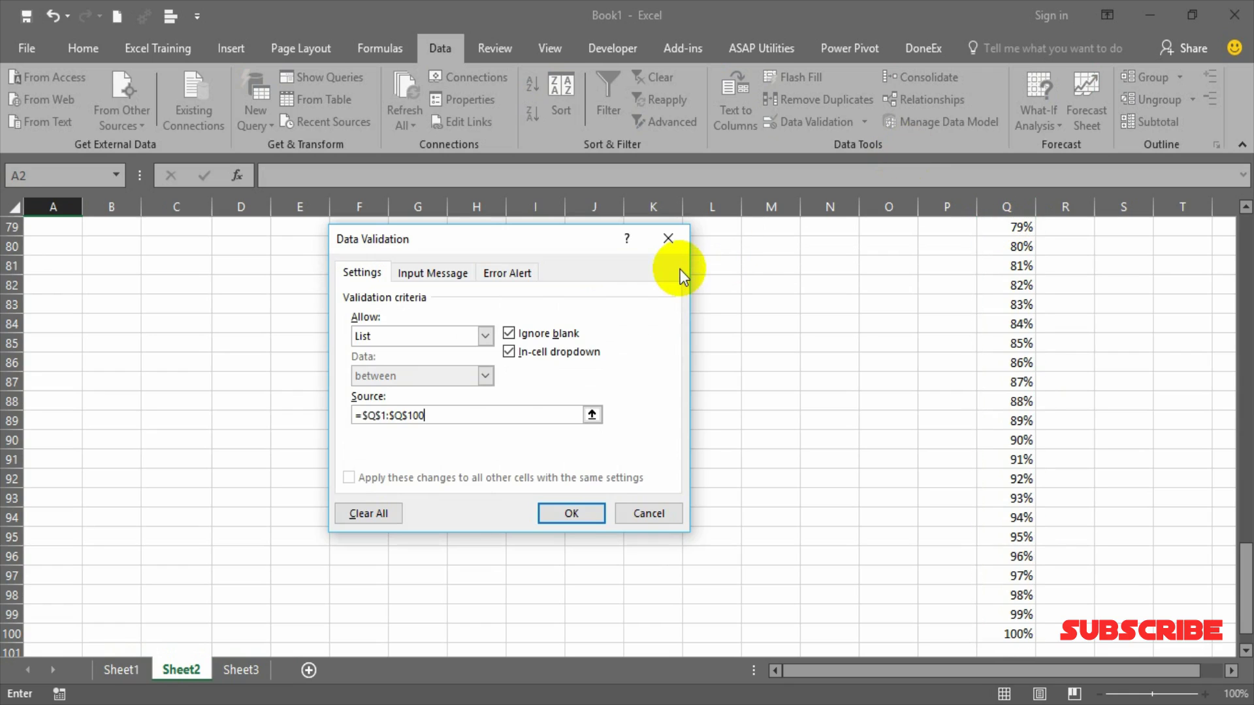
click(581, 518)
scroll(755, 416, up, 20)
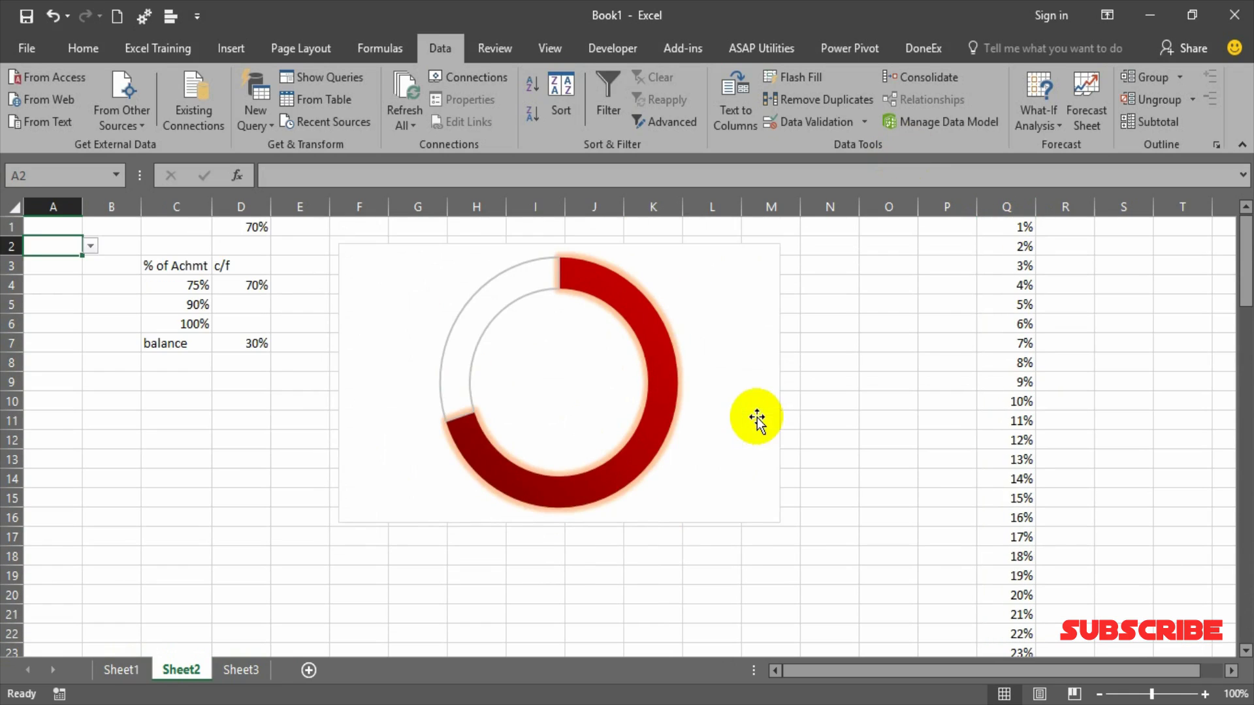
click(999, 207)
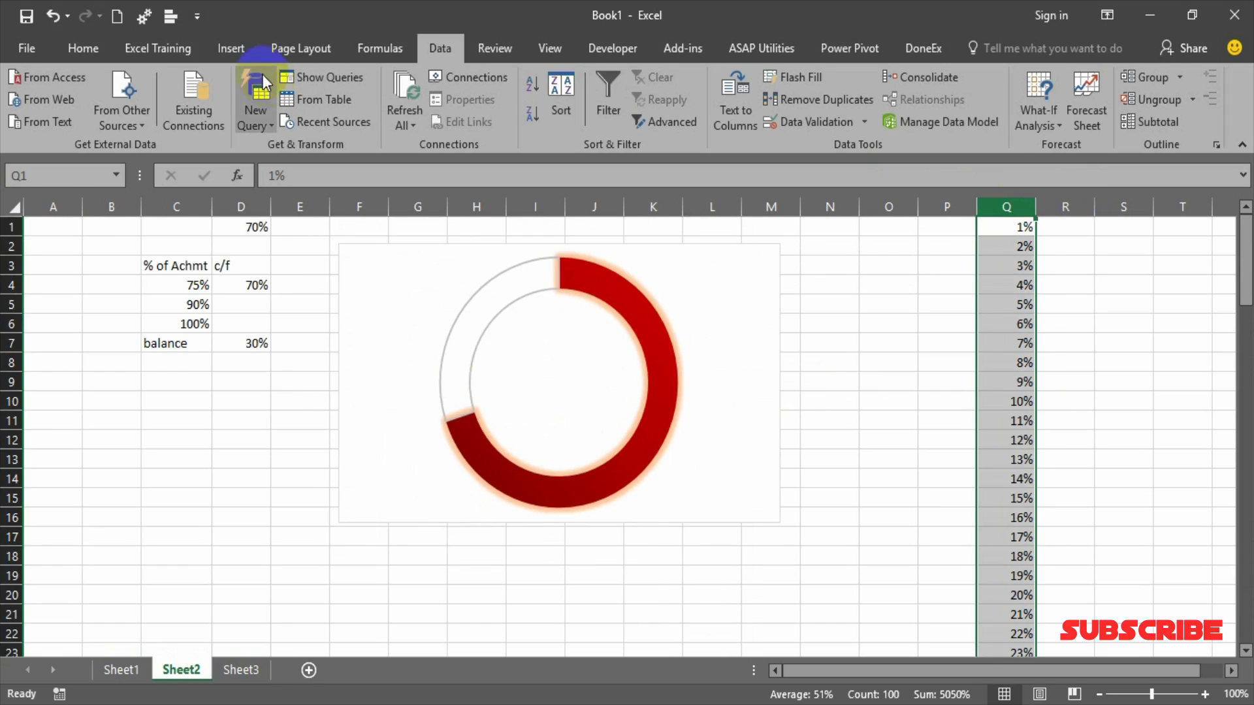
Step: Make column Q's font white to hide the percentages
click(85, 48)
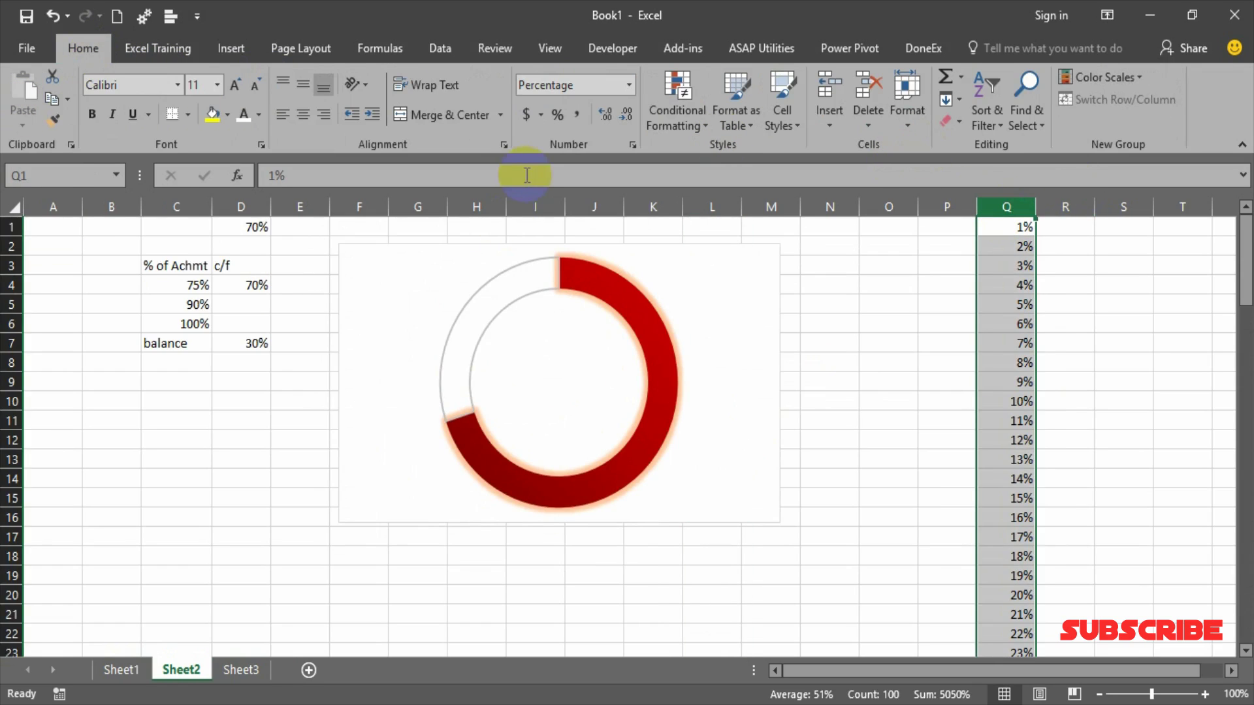
click(245, 116)
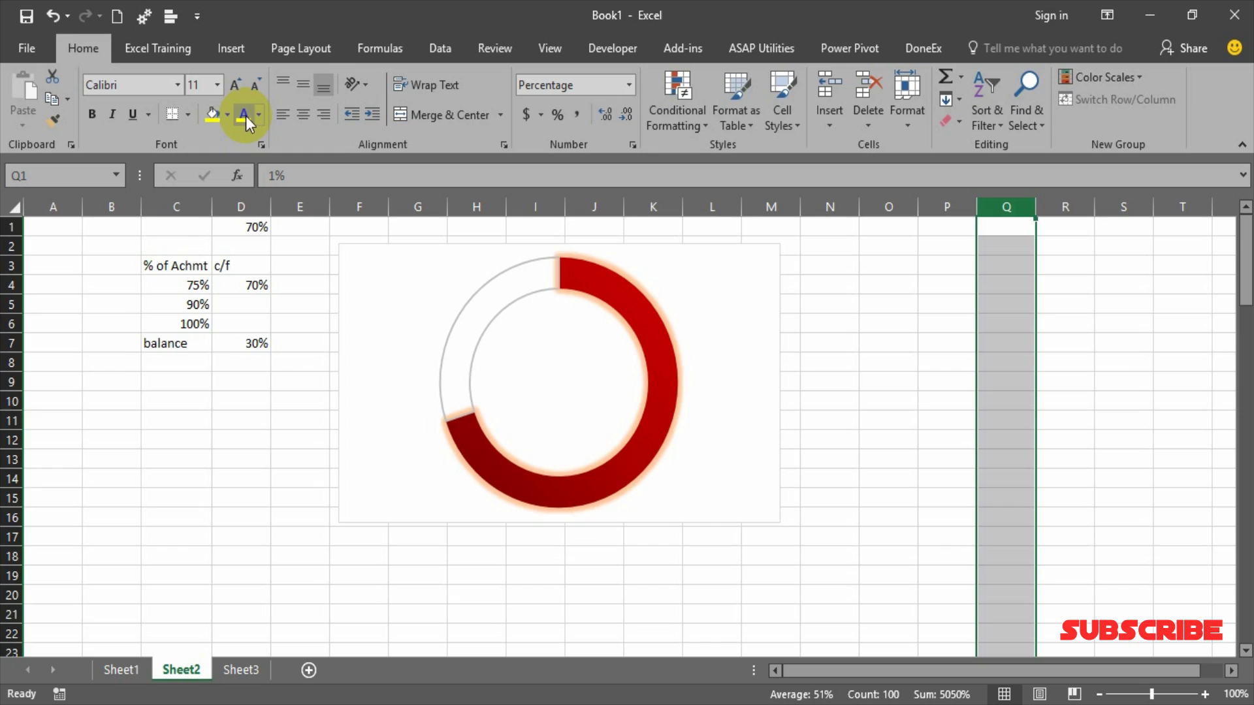
click(89, 346)
click(70, 265)
Step: Choose 3% from A2's dropdown and link D1 to A2 with =A2
click(69, 248)
click(91, 246)
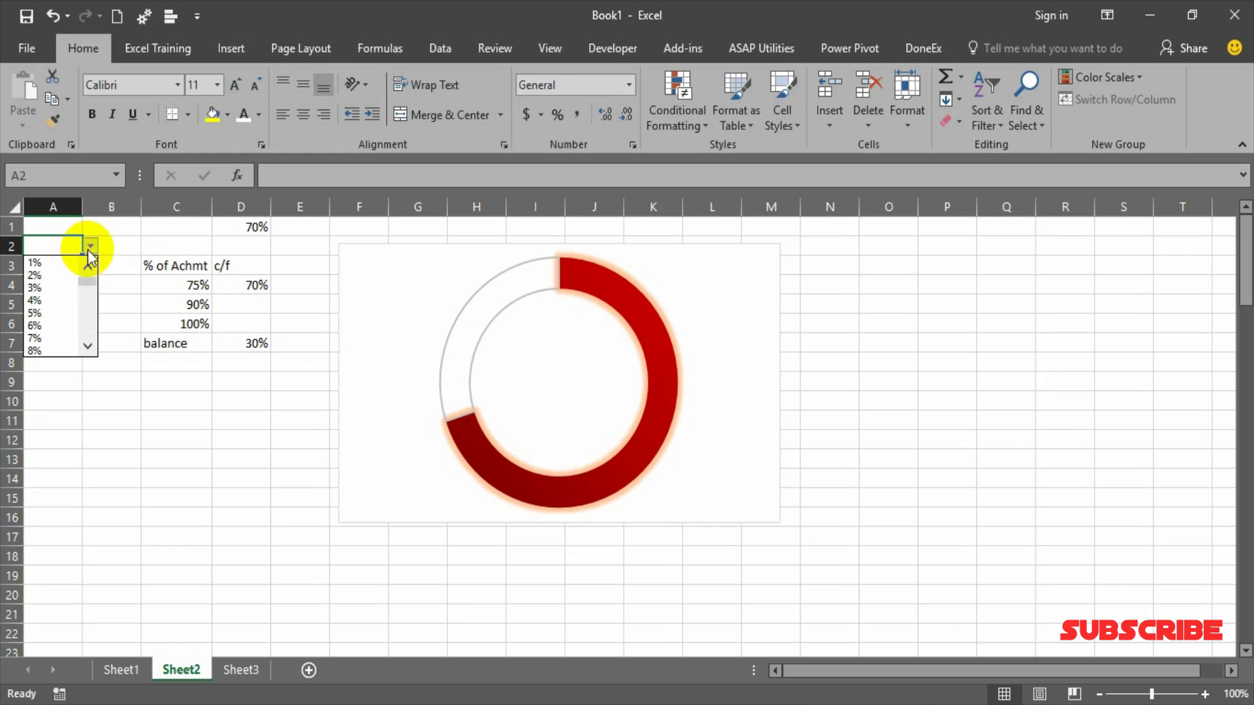
click(61, 286)
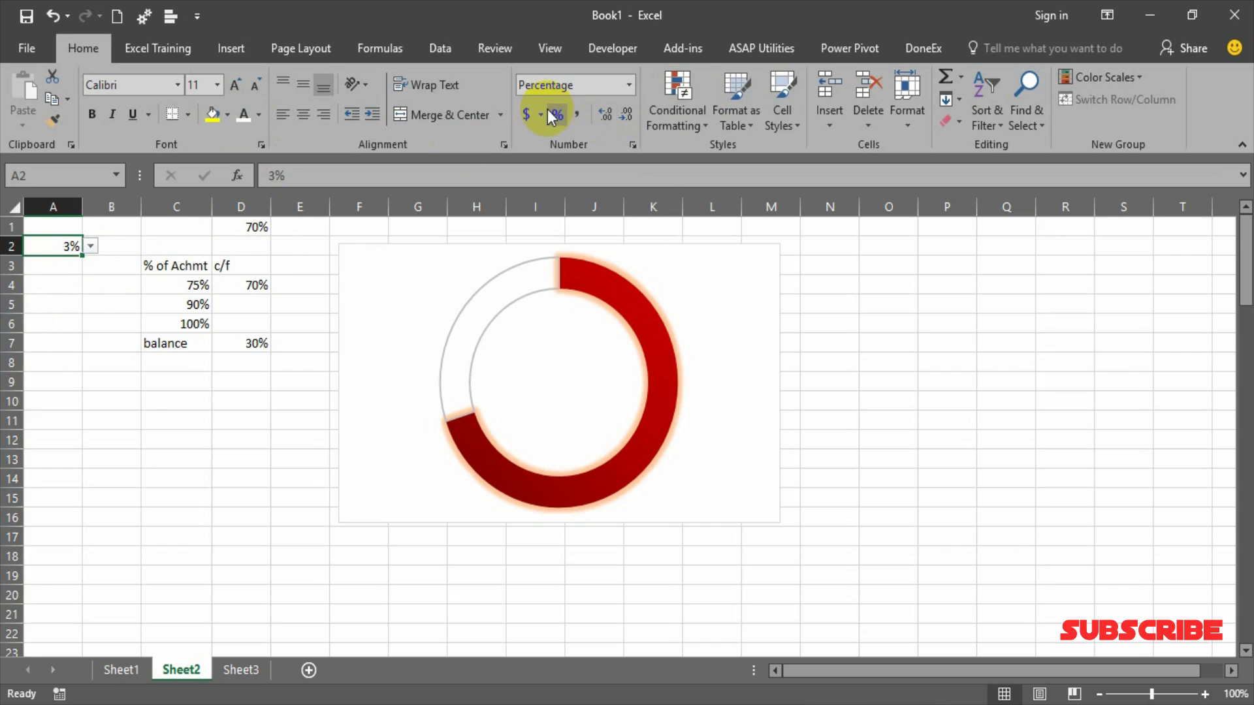
click(253, 226)
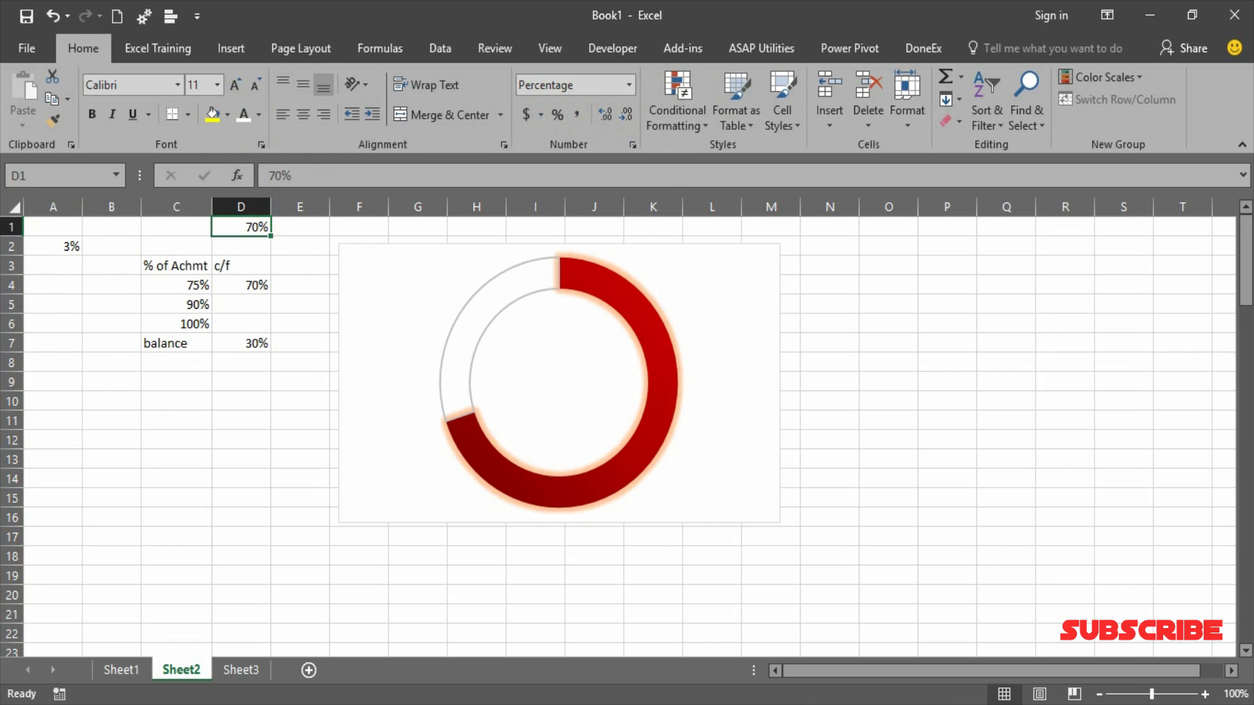
key(Left)
key(Left)
key(Left)
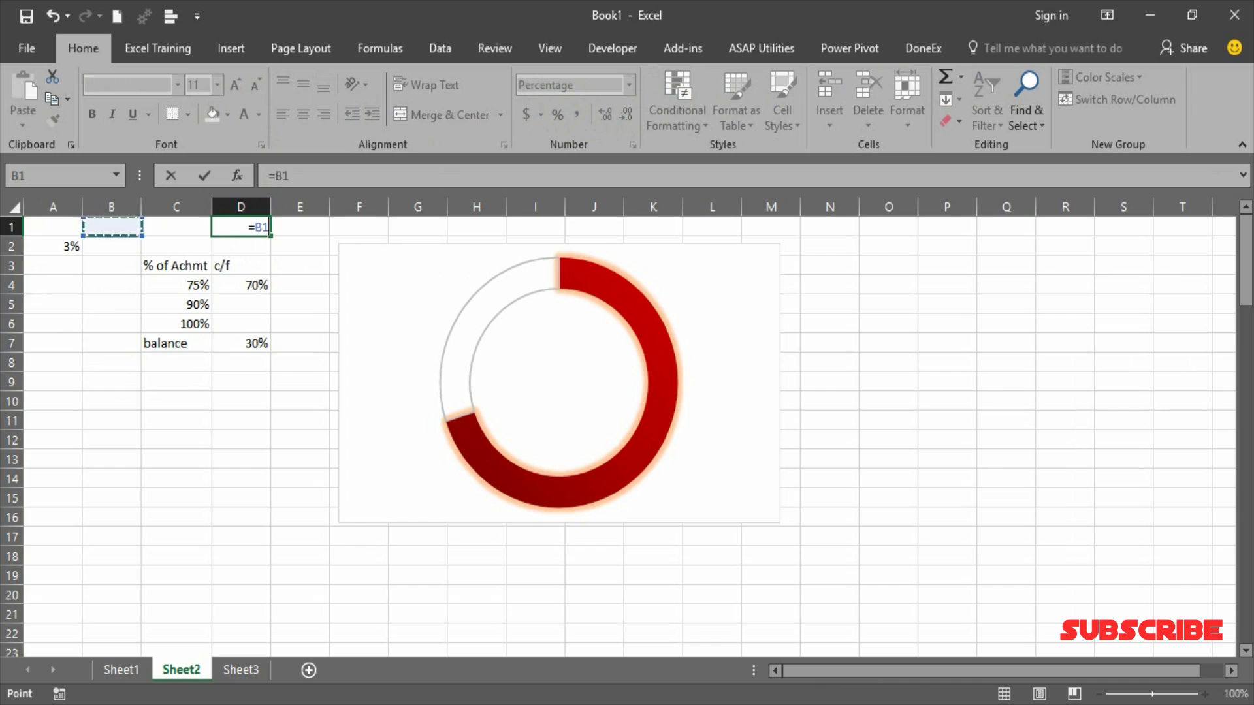
key(Down)
key(Return)
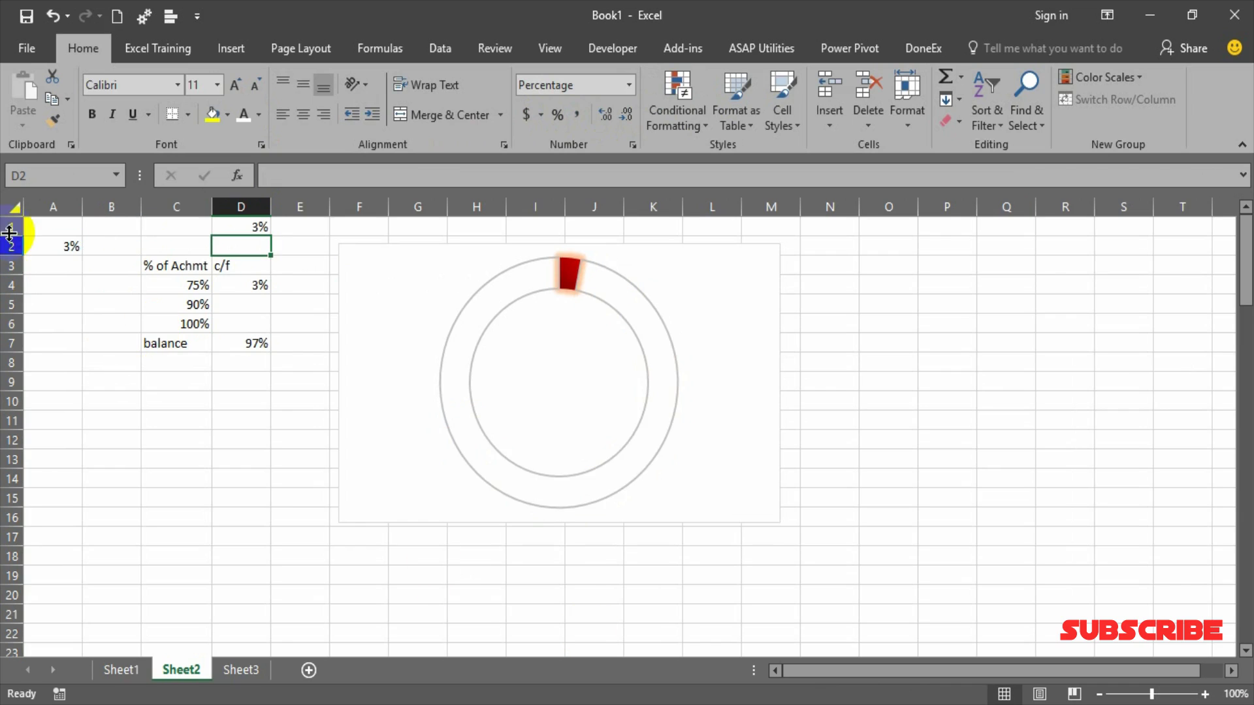
Step: Choose 9% from A2's dropdown so the doughnut shows 9% achieved
click(77, 246)
click(90, 245)
click(60, 343)
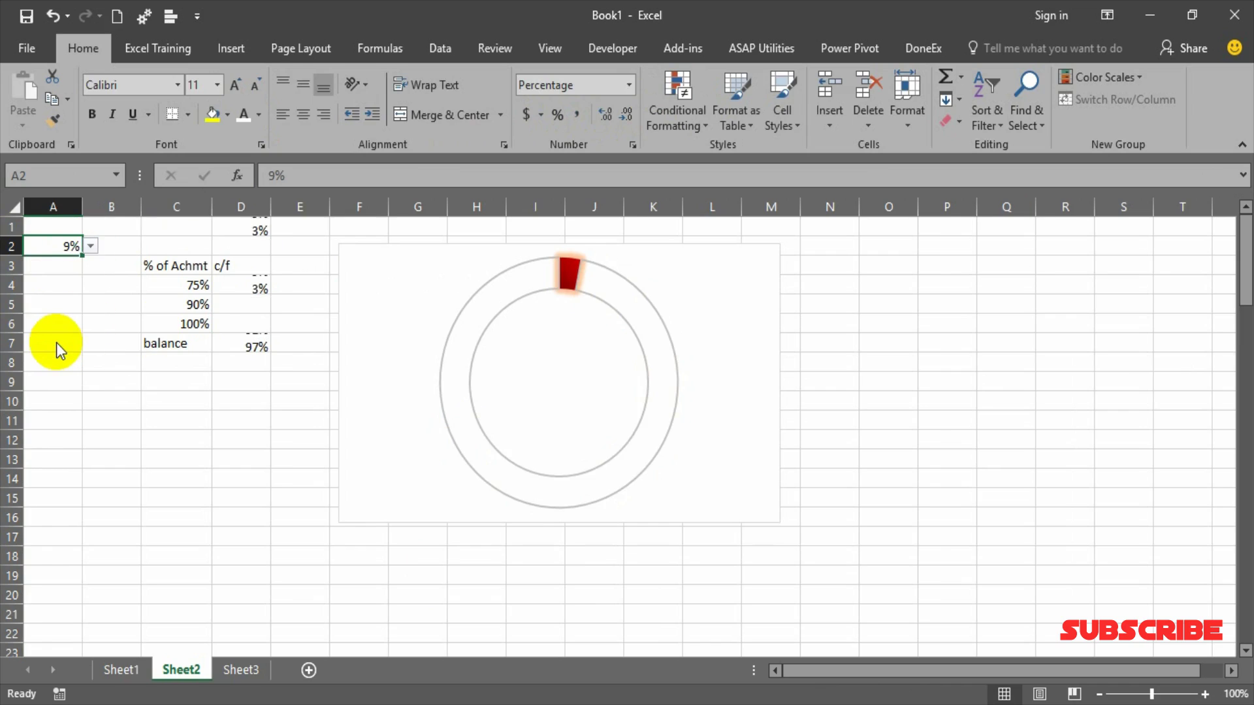